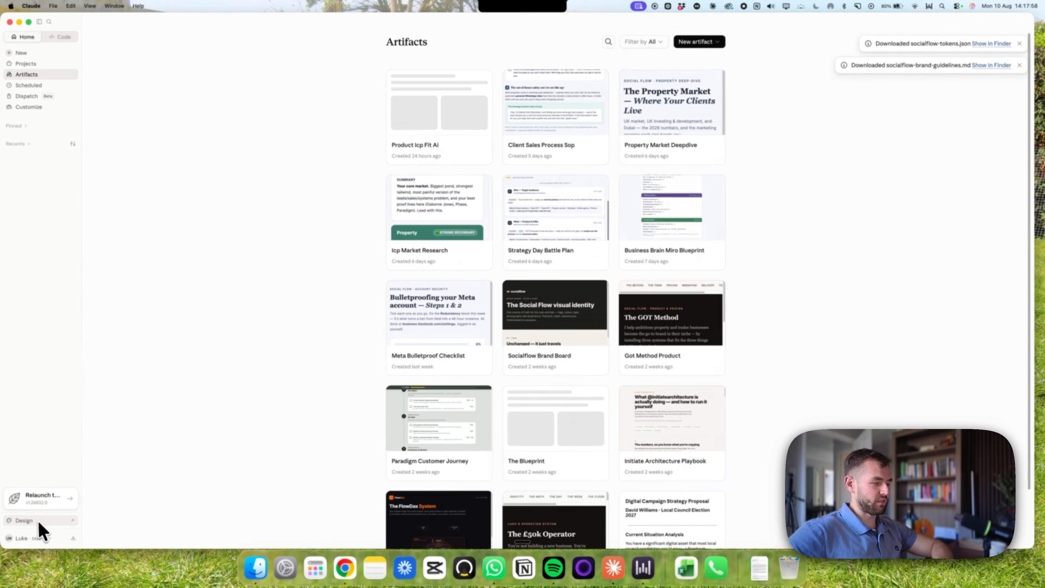
# Open Claude Design in a wider window and start setting up a new design system with the create-here option
pyautogui.click(38, 532)
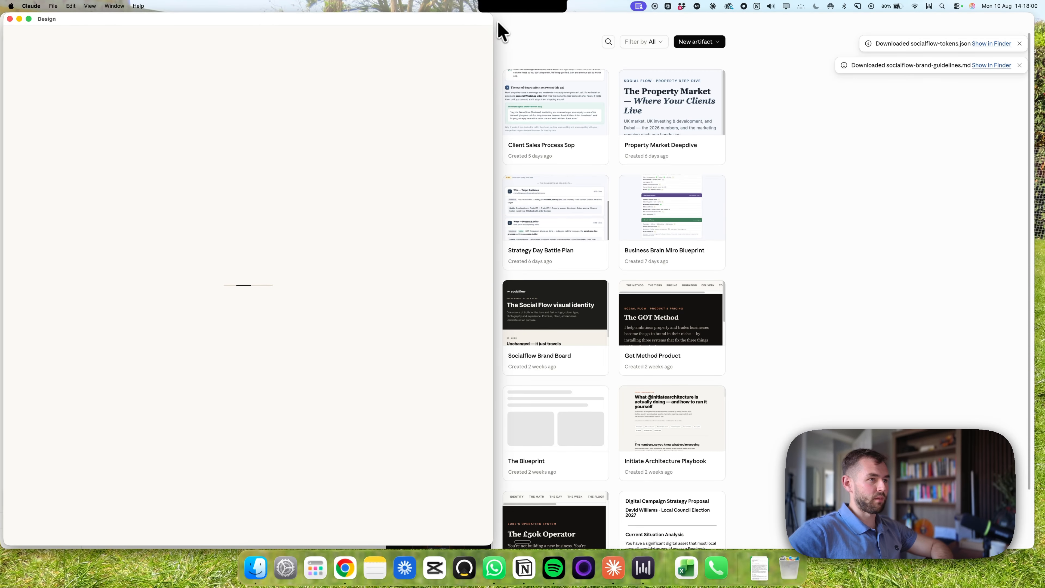
pyautogui.moveTo(494, 28); pyautogui.dragTo(996, 25)
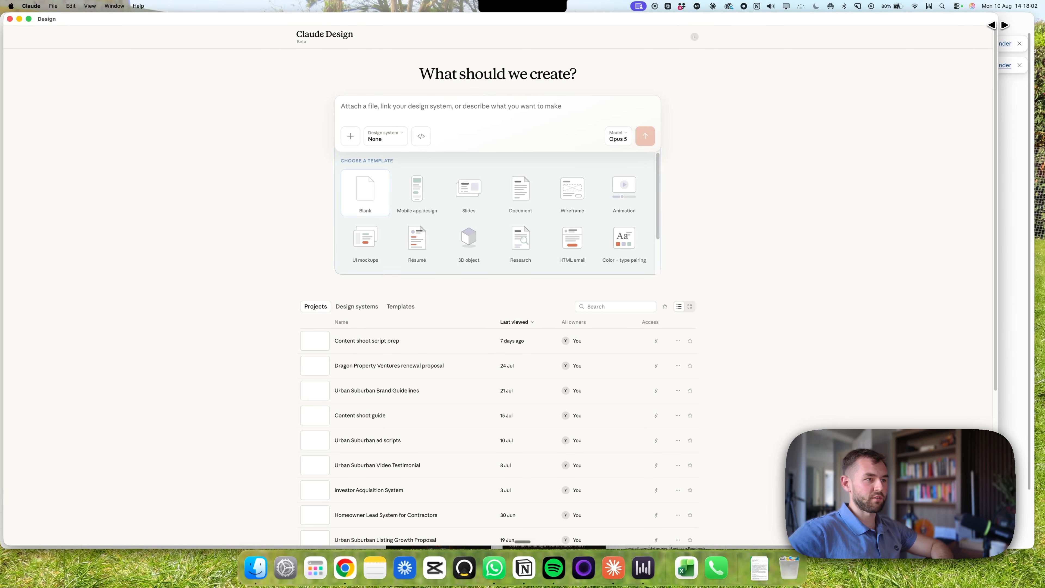
pyautogui.click(364, 308)
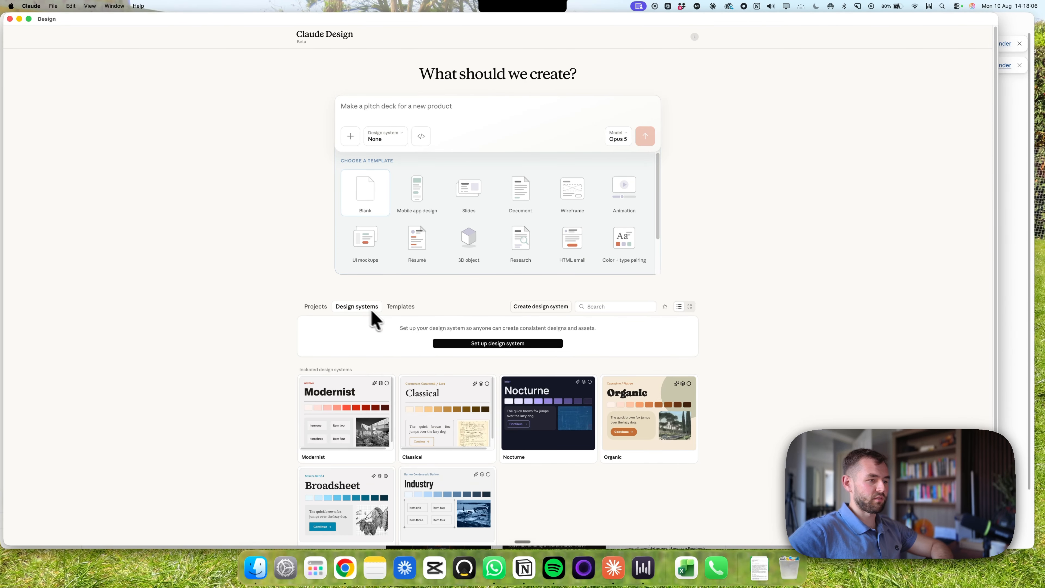
pyautogui.click(490, 346)
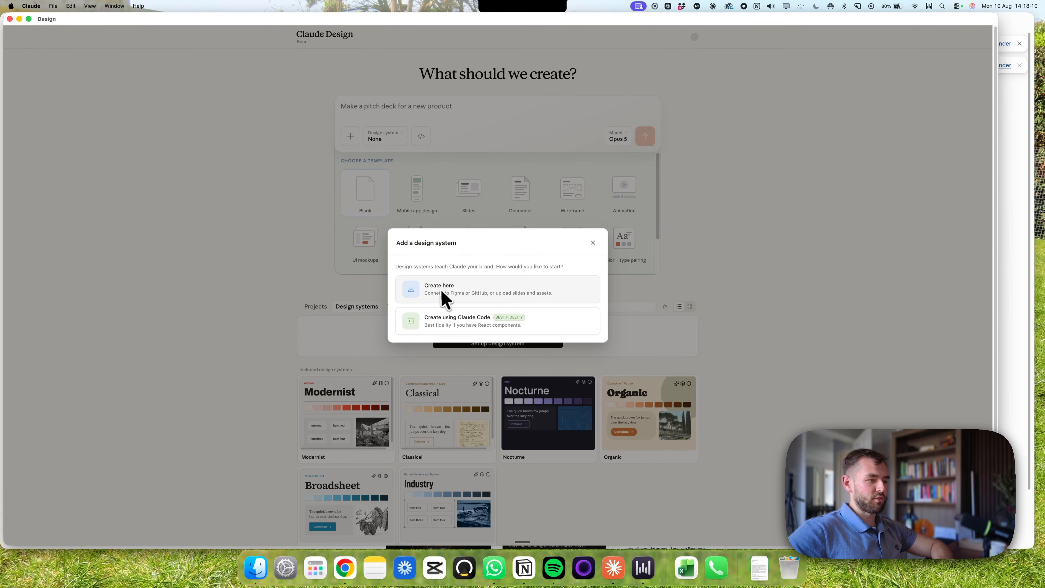
pyautogui.click(471, 288)
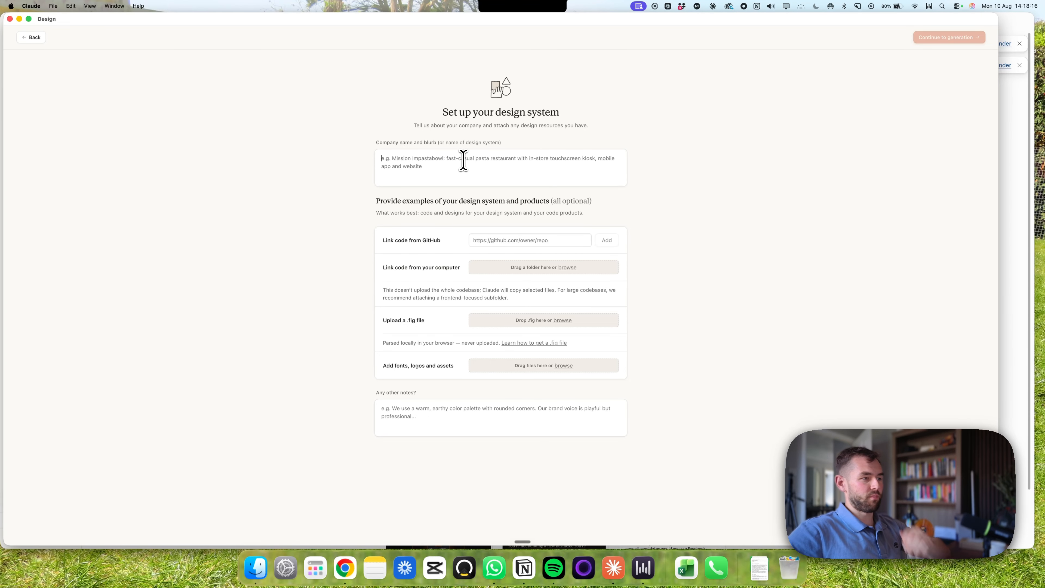
# Fill in the company name and blurb with Social Flow and its description of installing customer acquisition systems for six-figure service businesses
pyautogui.write('Social FL')
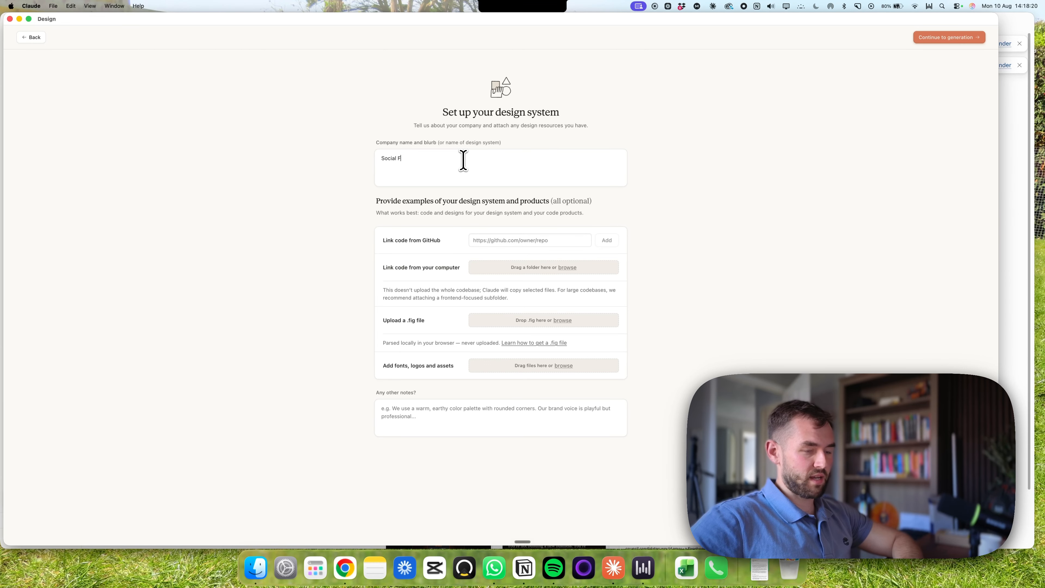
pyautogui.write('low.')
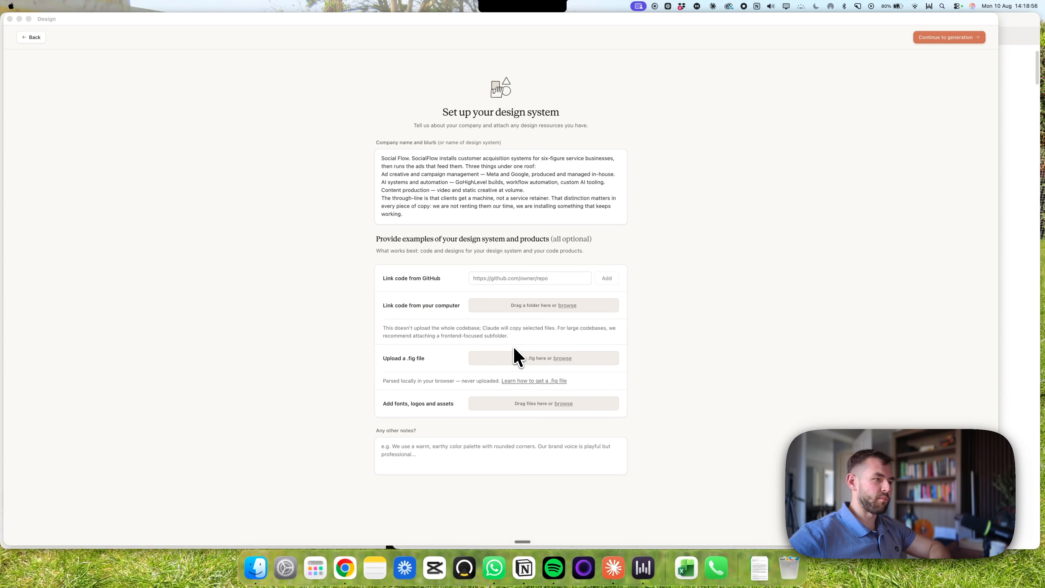
pyautogui.click(468, 194)
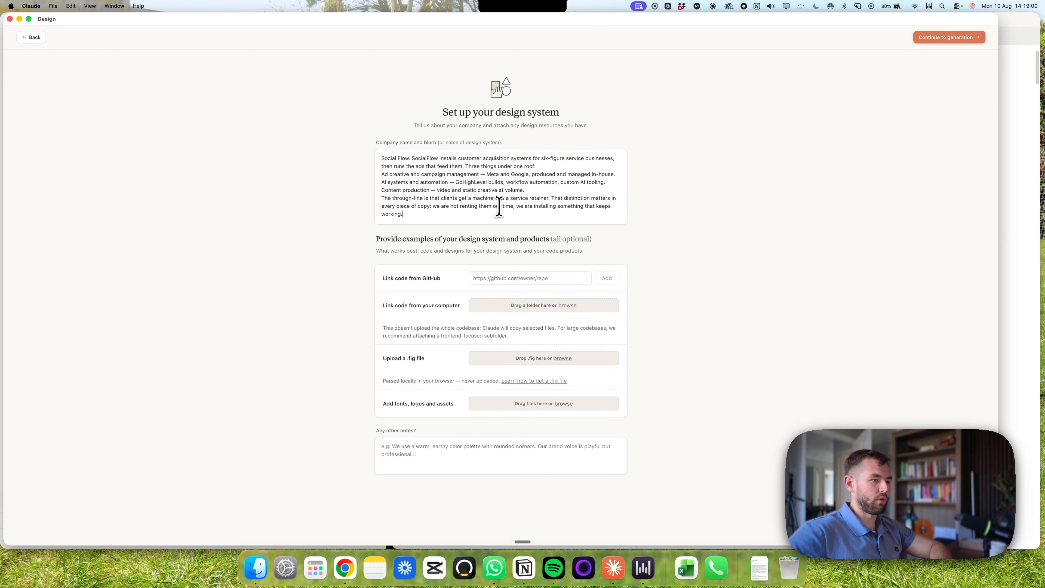
pyautogui.moveTo(464, 213); pyautogui.dragTo(372, 159)
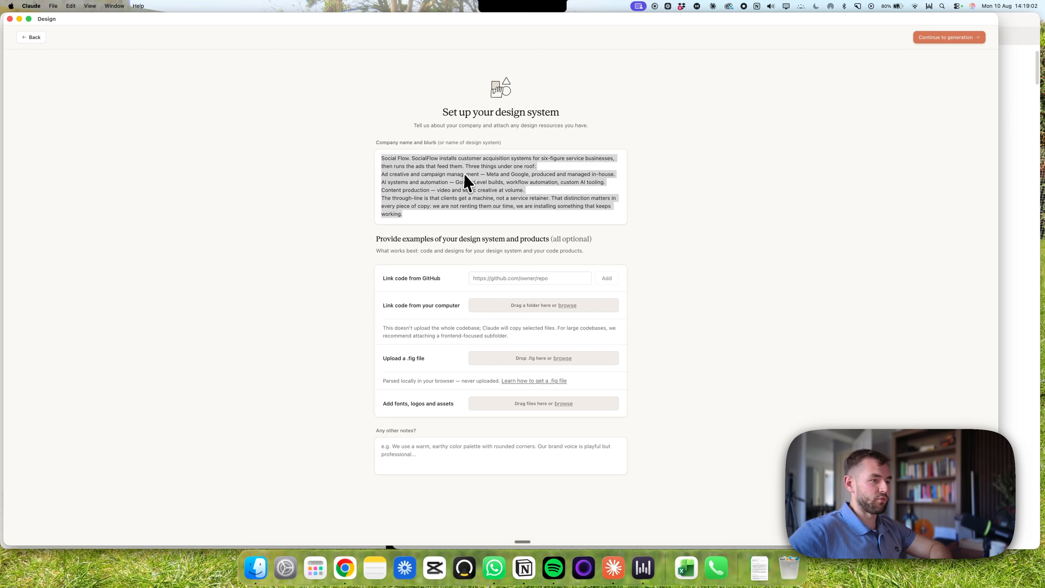
pyautogui.click(457, 174)
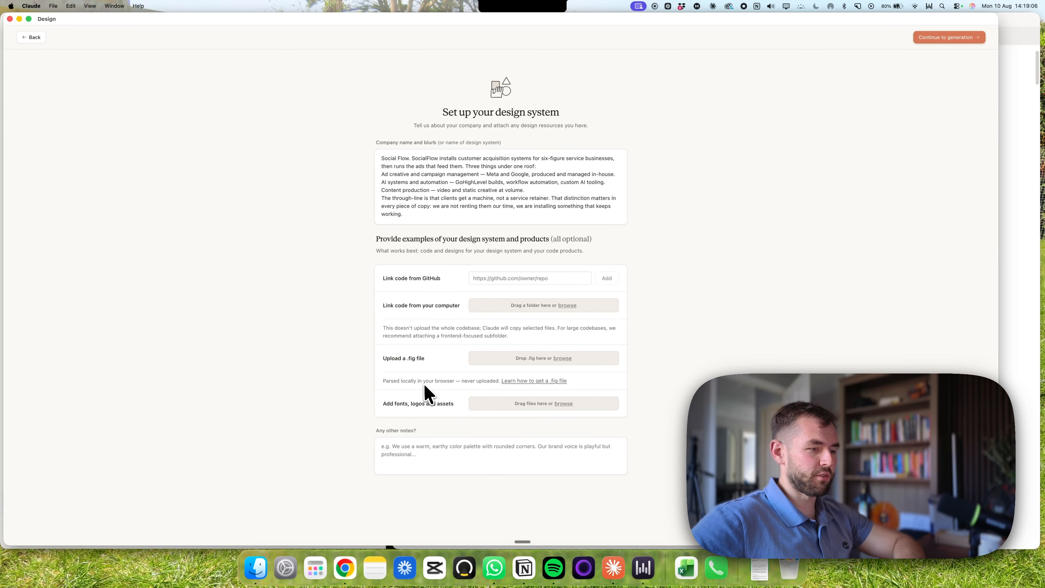
pyautogui.click(495, 277)
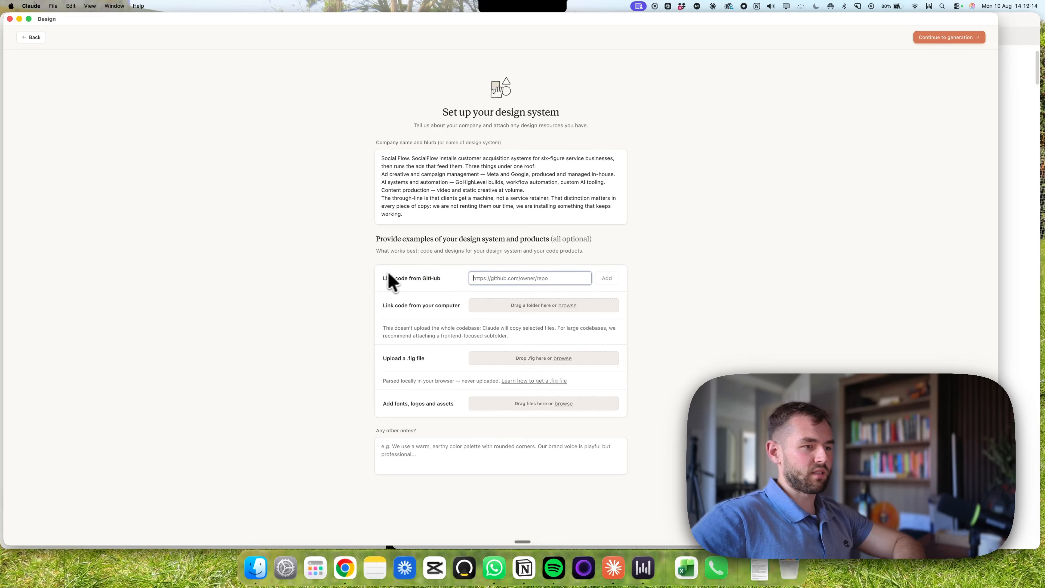
pyautogui.click(356, 256)
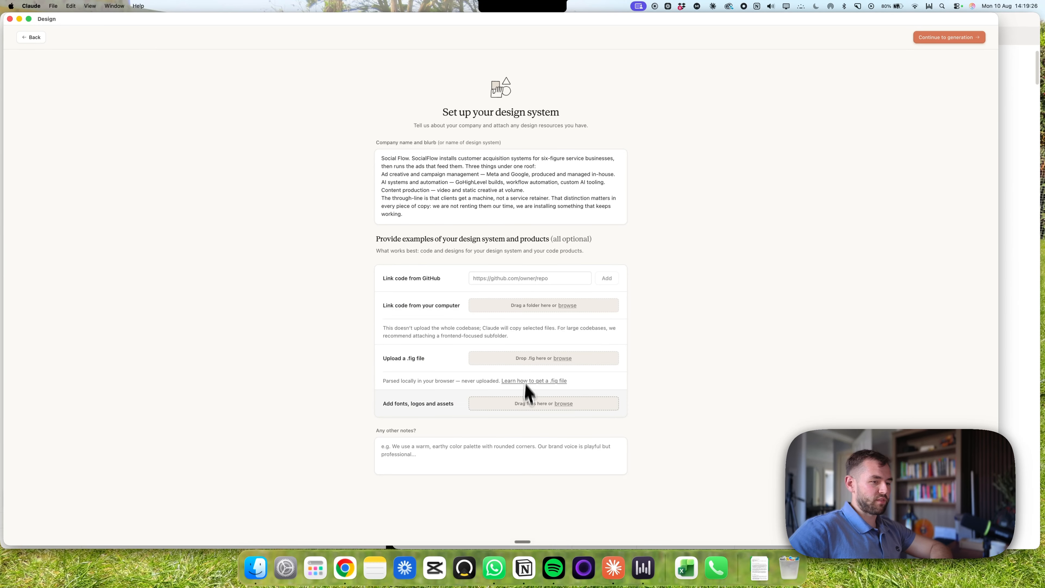
# Attach socialflow-brand-guidelines.md and socialflow-tokens.json from Downloads as fonts, logos and assets
pyautogui.click(759, 568)
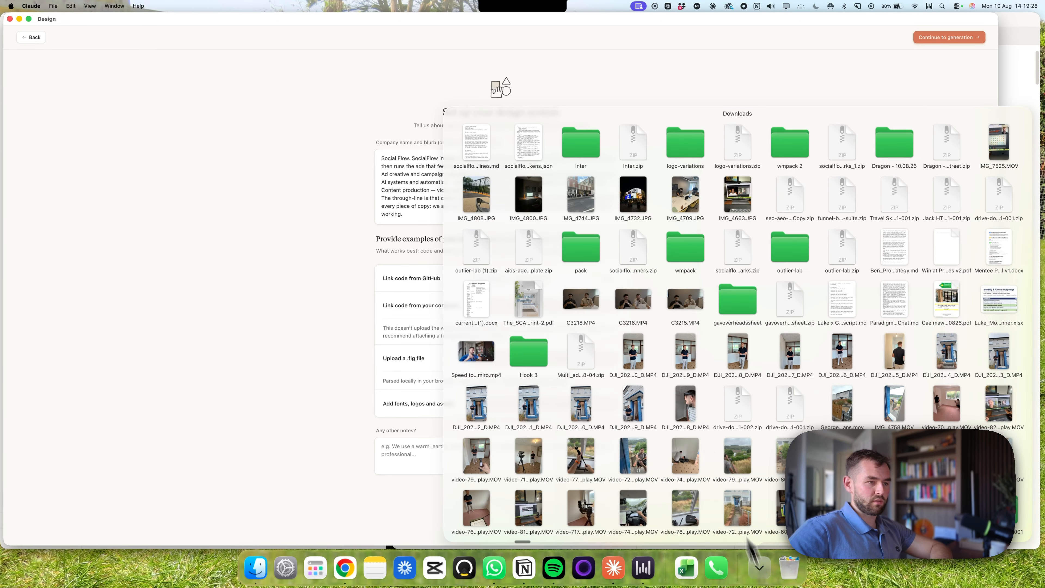
pyautogui.moveTo(478, 154); pyautogui.dragTo(488, 409)
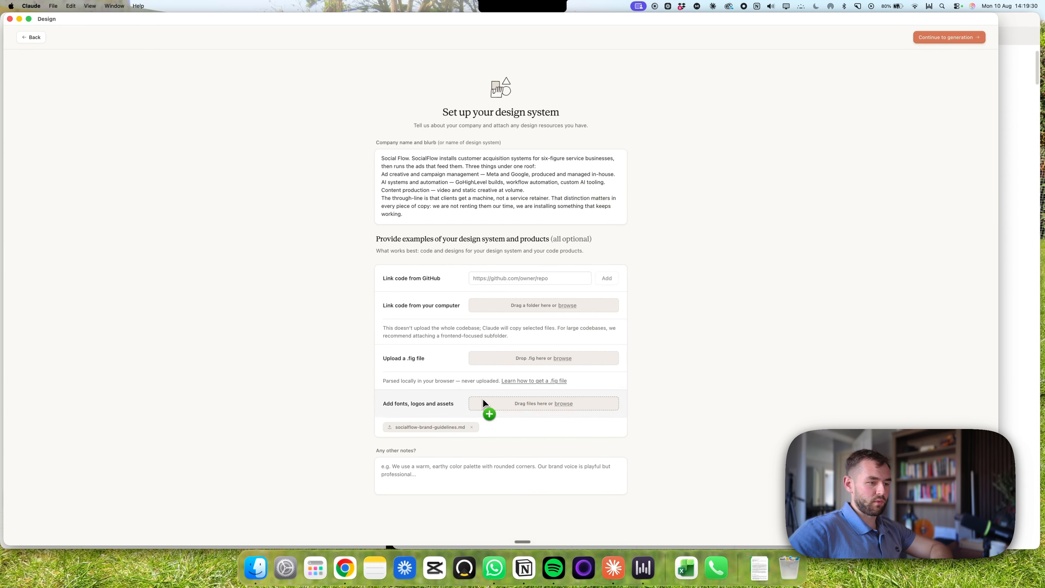
pyautogui.click(757, 568)
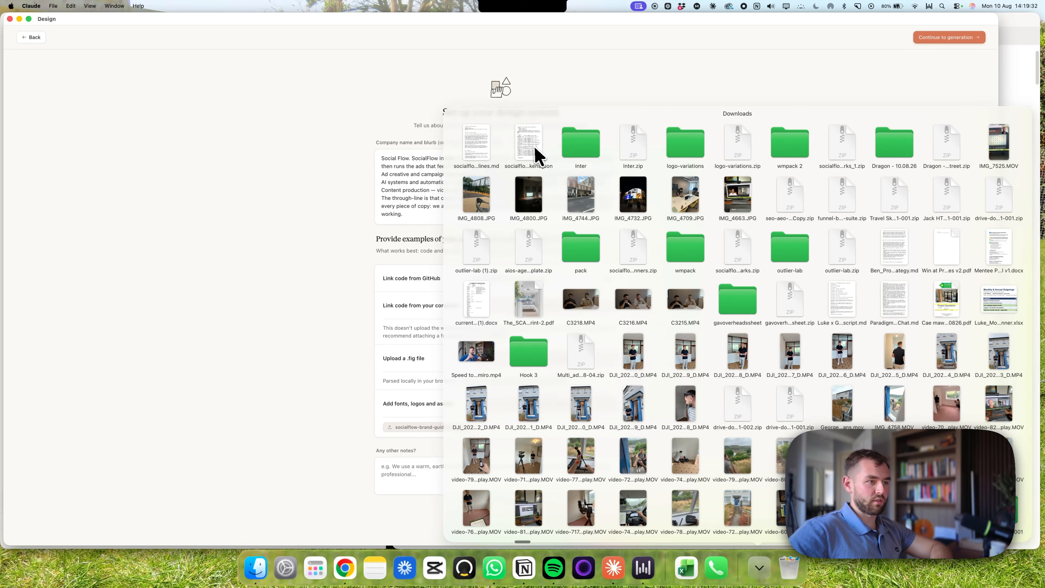
pyautogui.moveTo(537, 156); pyautogui.dragTo(505, 408)
# Attach the italic and regular Inter variable font files from the Inter folder in Downloads as design system assets
pyautogui.click(759, 575)
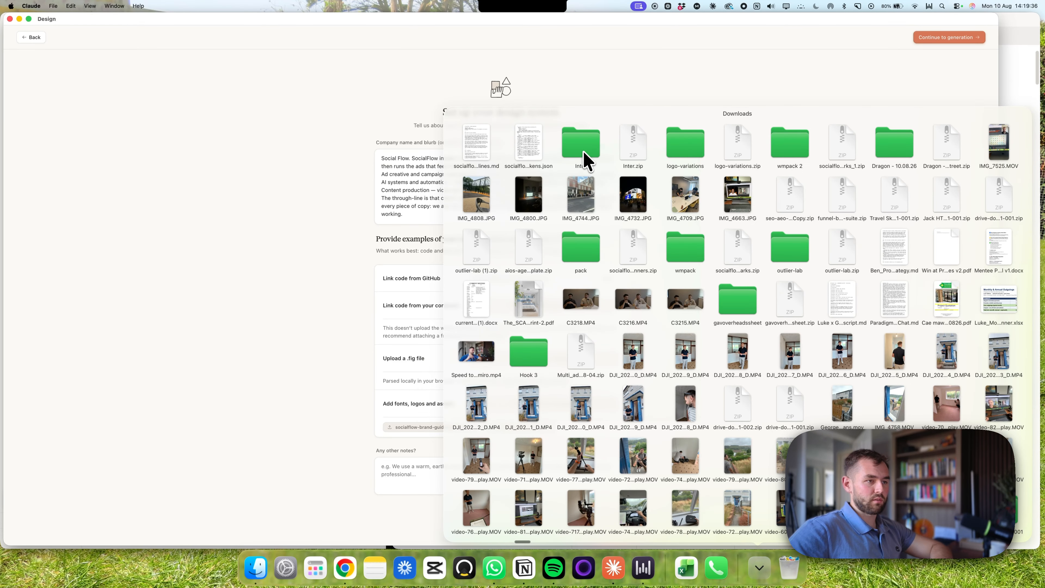
pyautogui.moveTo(589, 161); pyautogui.dragTo(502, 420)
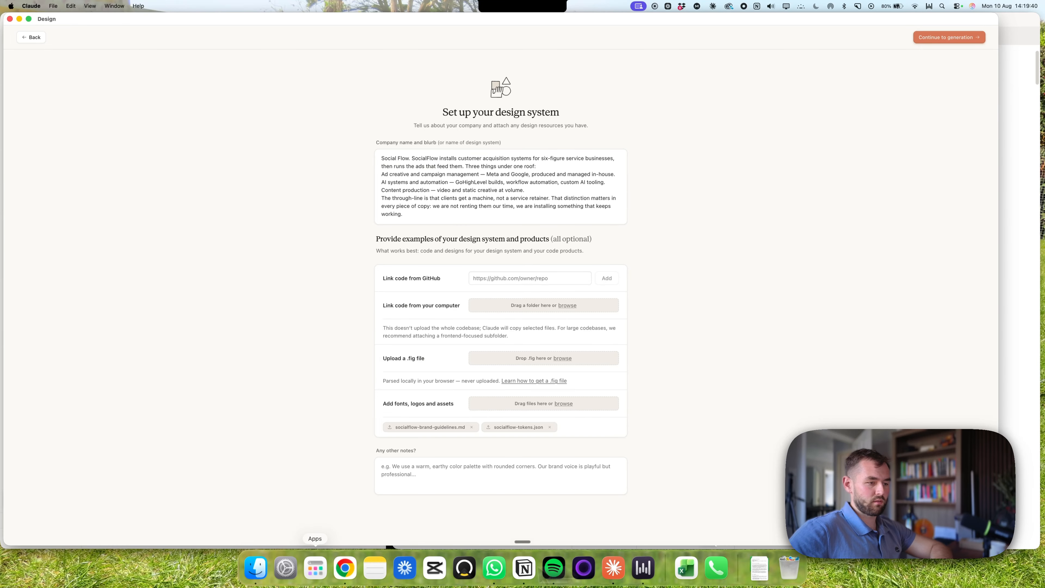
pyautogui.click(256, 568)
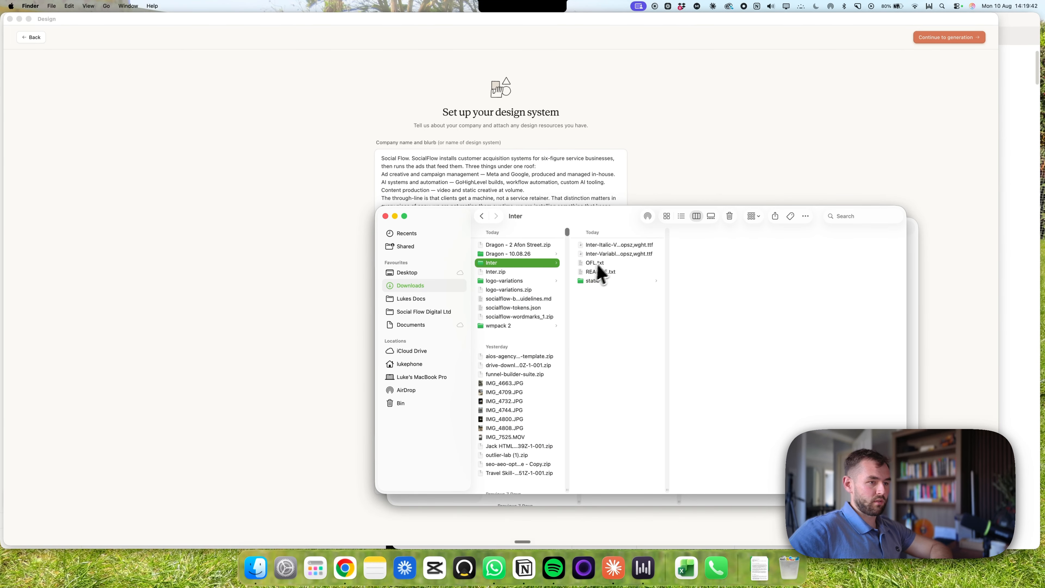
pyautogui.click(611, 244)
pyautogui.keyDown('shift'); pyautogui.click(611, 253); pyautogui.keyUp('shift')
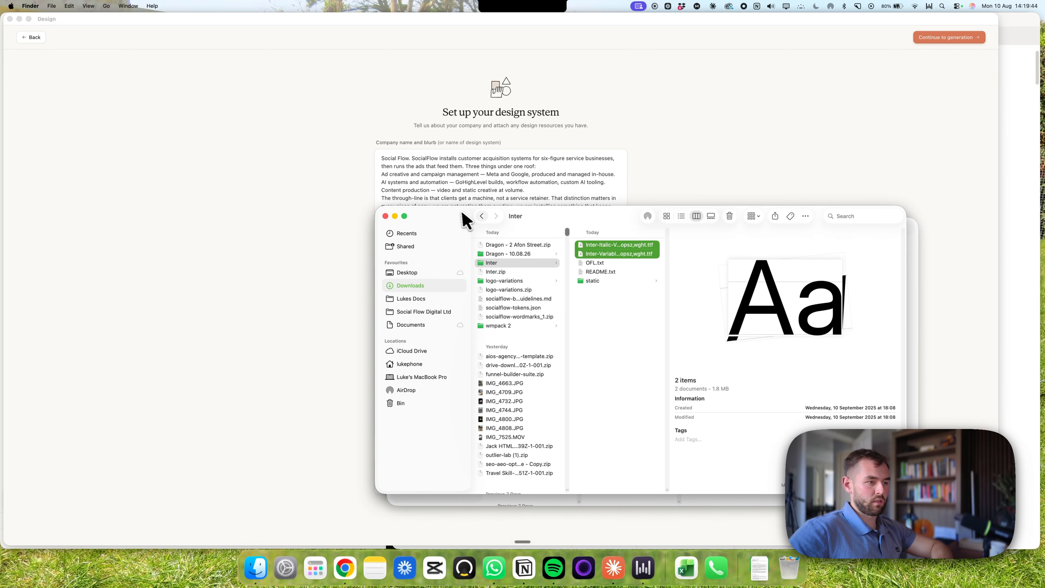
pyautogui.moveTo(463, 220); pyautogui.dragTo(533, 272)
pyautogui.click(397, 228)
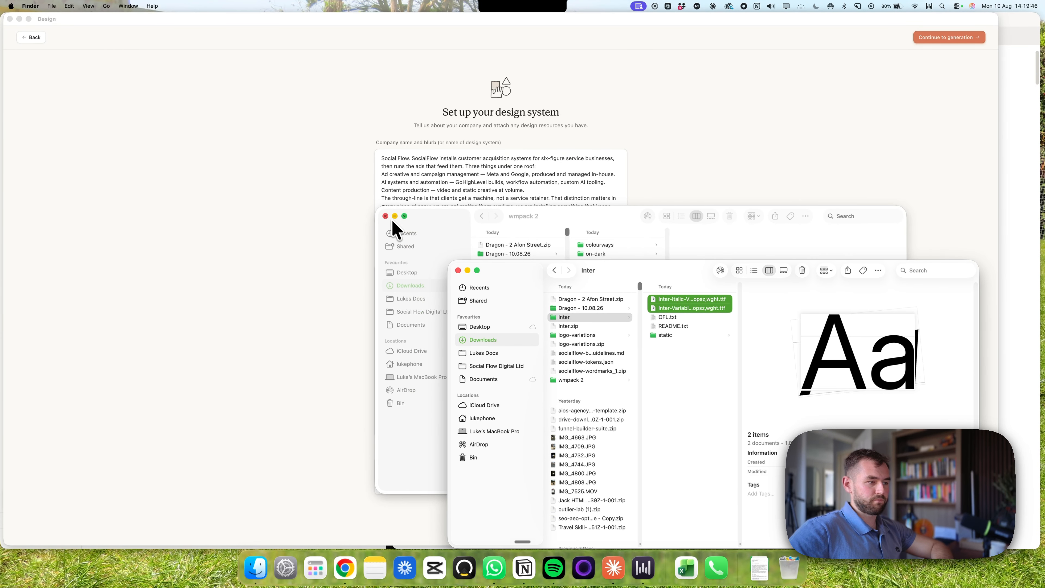
pyautogui.click(390, 218)
pyautogui.click(385, 215)
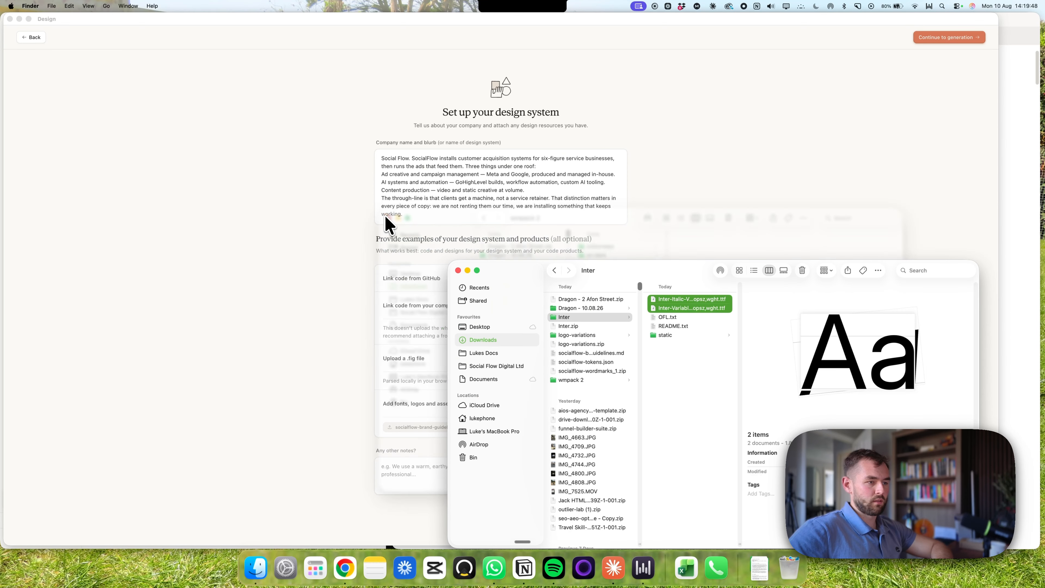
pyautogui.moveTo(522, 275); pyautogui.dragTo(626, 112)
pyautogui.moveTo(762, 140); pyautogui.dragTo(499, 407)
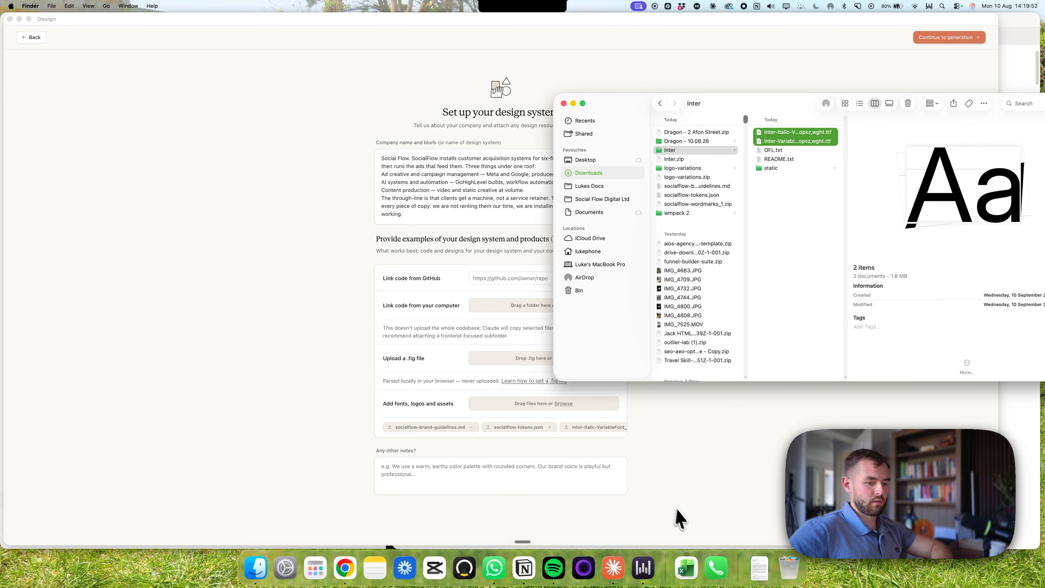
# Attach all PNG logos, gold.png through the-current.png, from the transparent folder of logo-variations as assets
pyautogui.click(683, 168)
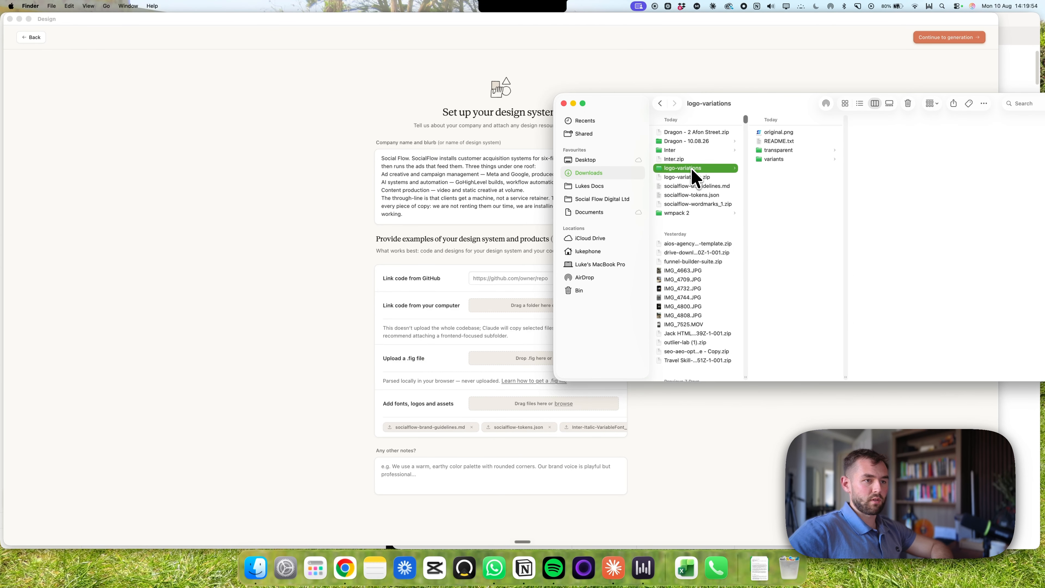
pyautogui.click(784, 151)
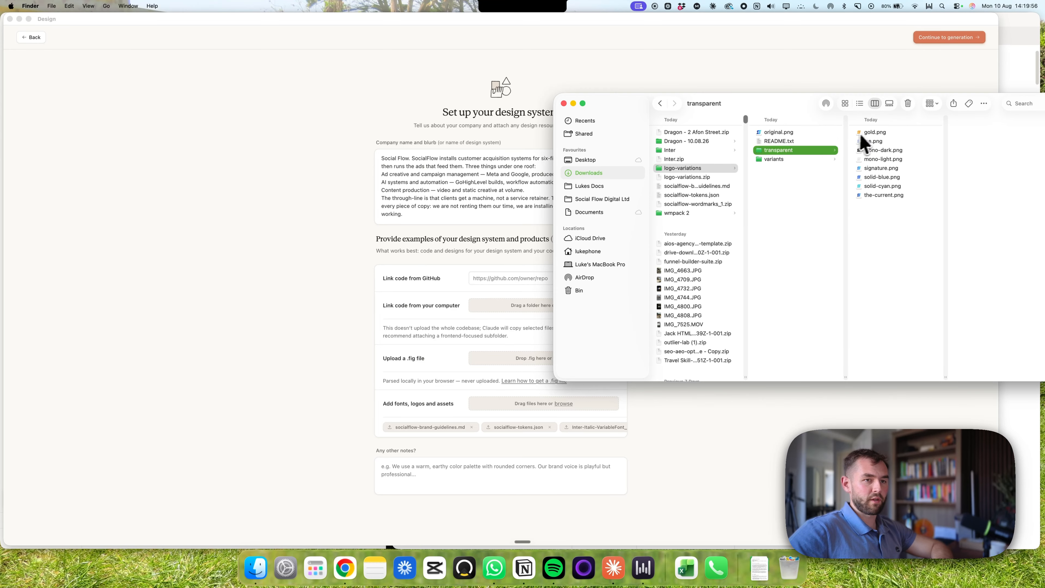
pyautogui.click(869, 132)
pyautogui.keyDown('shift'); pyautogui.click(871, 194); pyautogui.keyUp('shift')
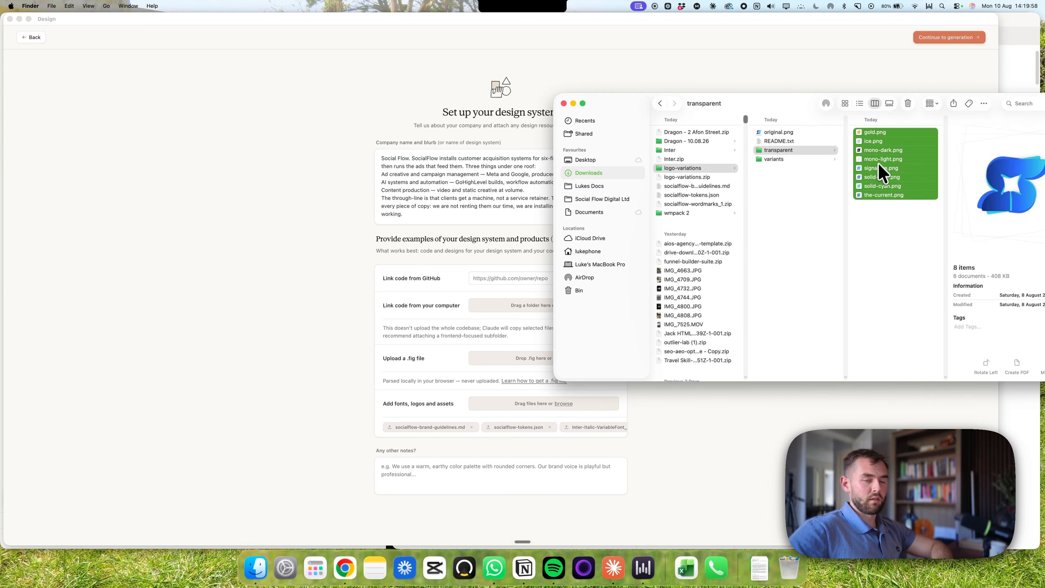
pyautogui.moveTo(881, 171); pyautogui.dragTo(512, 412)
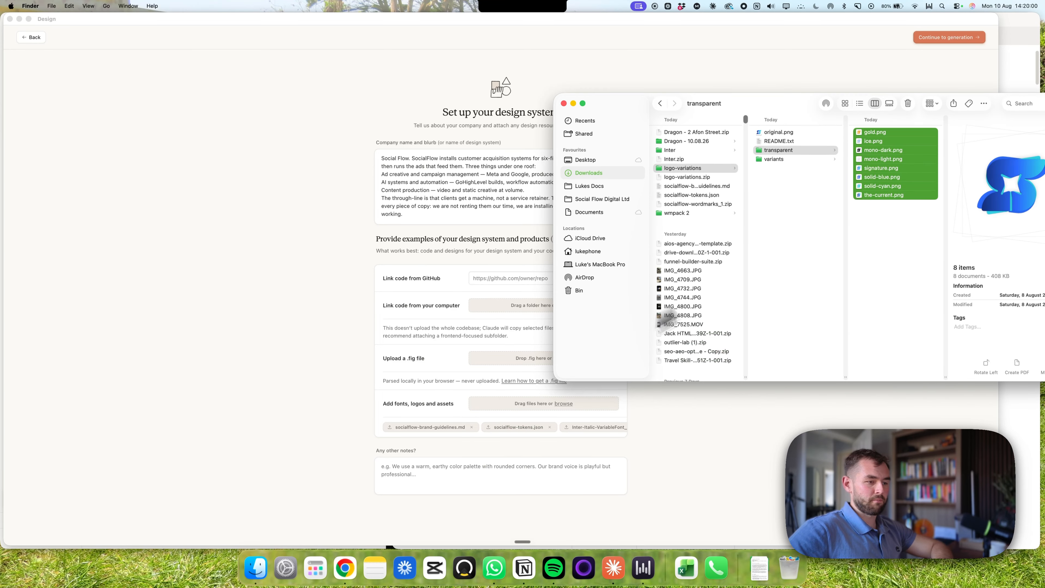
# Attach all PNGs from the logo-variations variants folder, 01-signature.png through 16-appicon-blue.png, as assets
pyautogui.click(780, 159)
pyautogui.click(884, 132)
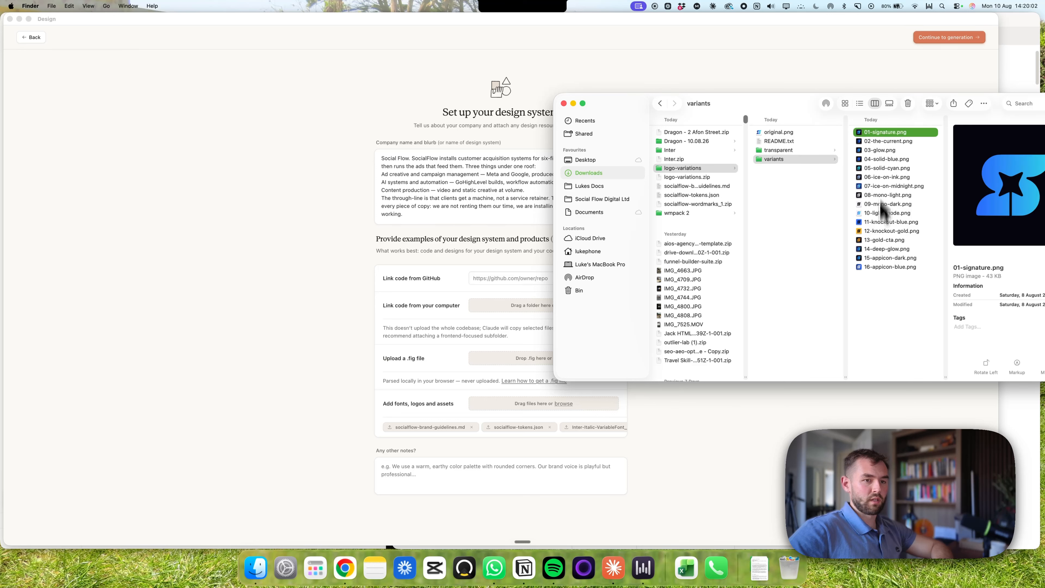
pyautogui.keyDown('shift'); pyautogui.click(888, 267); pyautogui.keyUp('shift')
pyautogui.moveTo(886, 231); pyautogui.dragTo(520, 413)
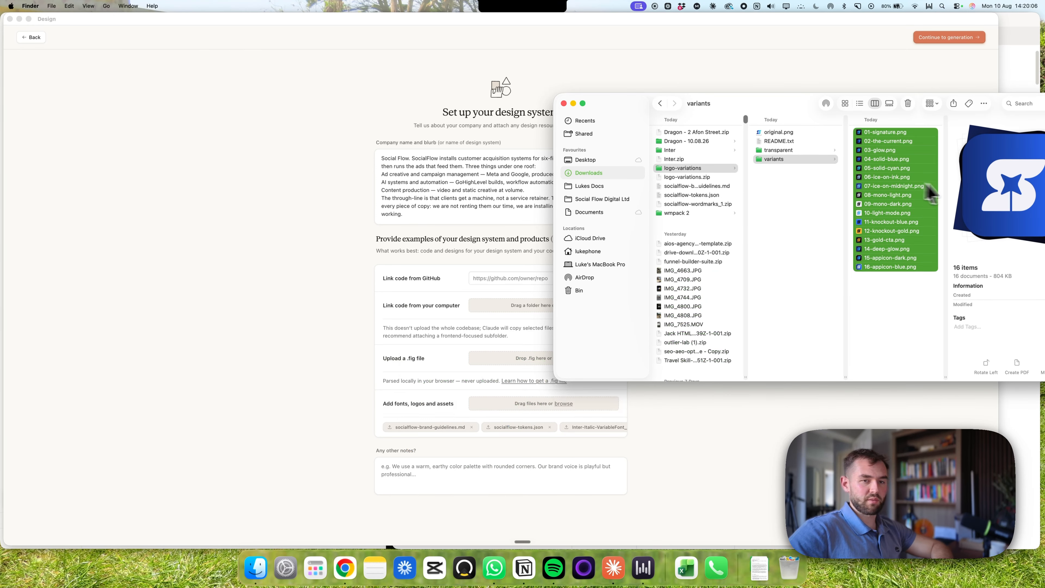
# Attach all colourway wordmark PNGs, c1-signature through c6-ice, from the wmpack 2 colourways folder as assets
pyautogui.click(691, 213)
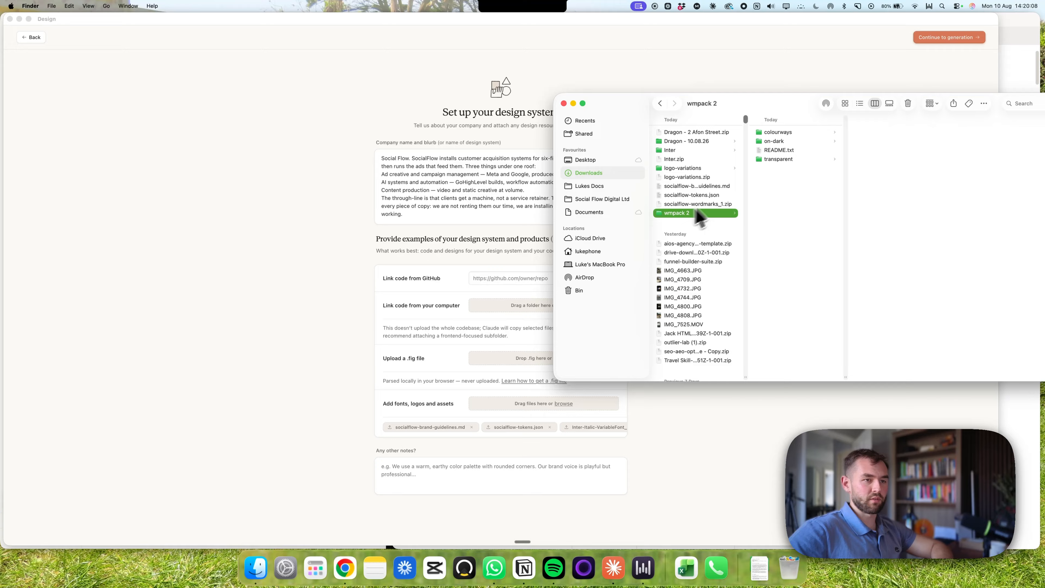
pyautogui.click(789, 135)
pyautogui.press('Right')
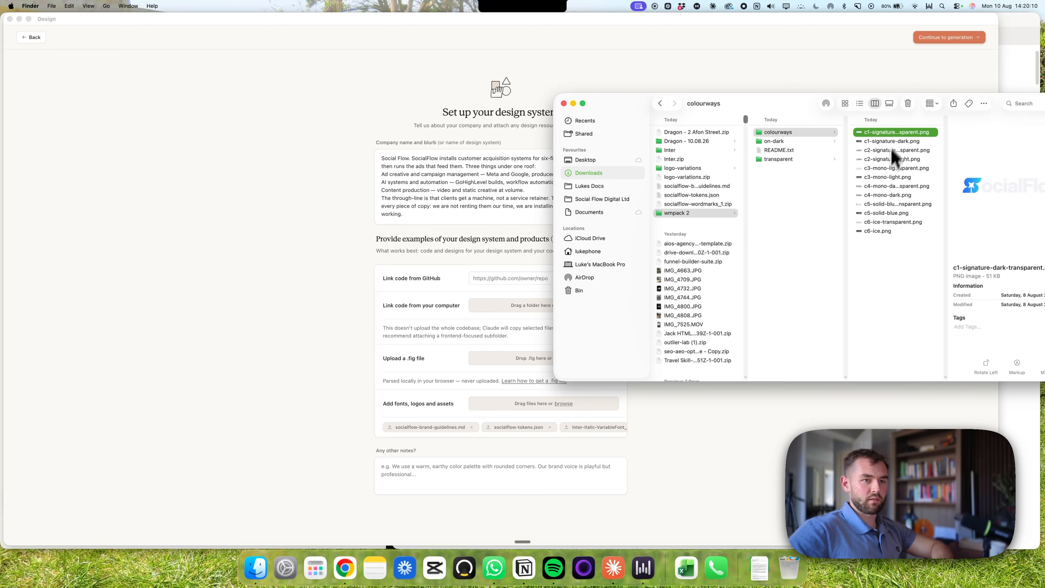
pyautogui.keyDown('shift'); pyautogui.click(866, 232); pyautogui.keyUp('shift')
pyautogui.moveTo(887, 198); pyautogui.dragTo(493, 405)
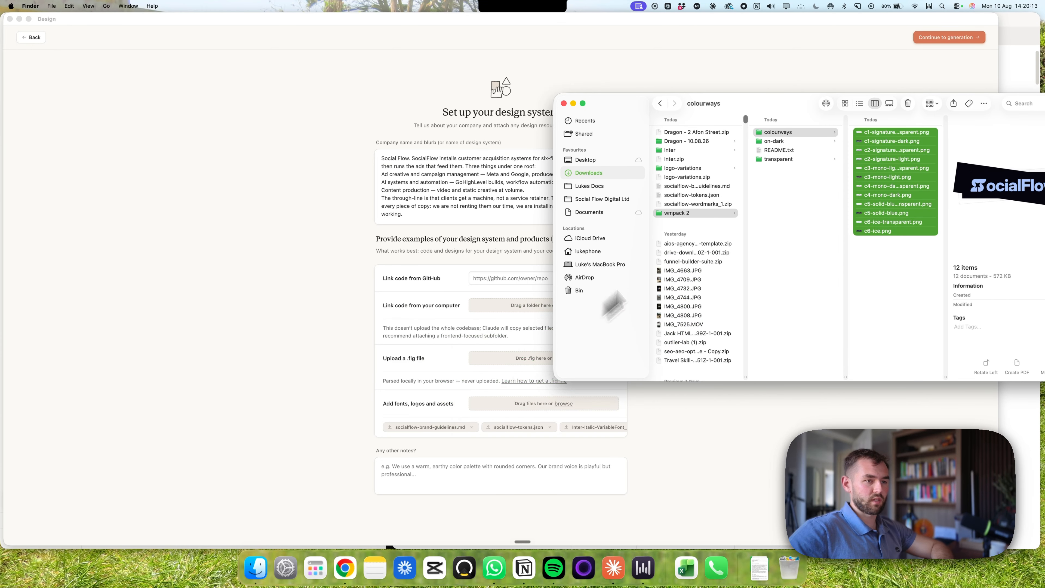
# Attach all PNG wordmarks from the wmpack 2 transparent folder as assets and check the list of attached files
pyautogui.click(782, 159)
pyautogui.press('Right')
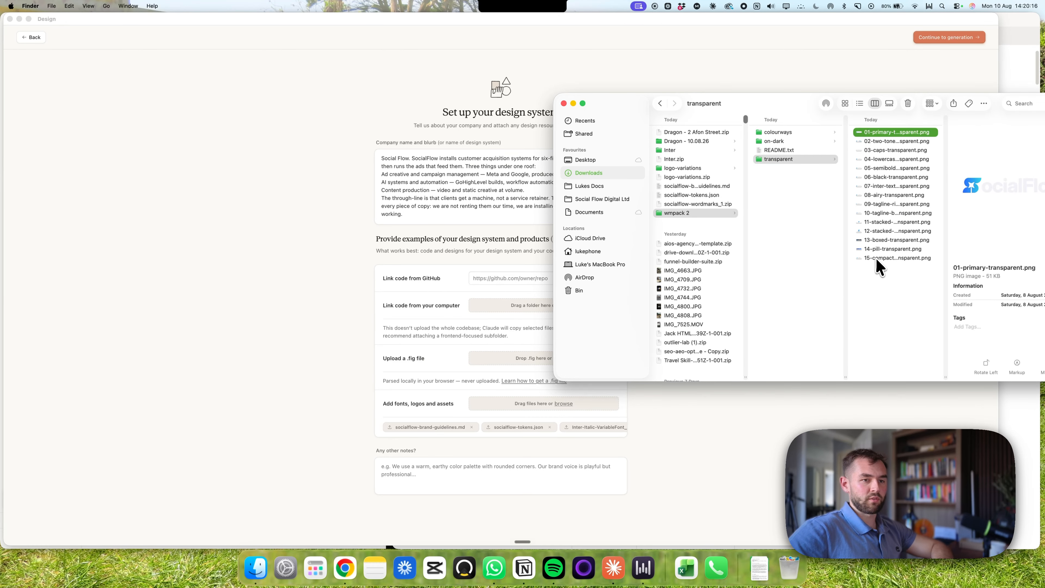
pyautogui.keyDown('shift'); pyautogui.click(877, 258); pyautogui.keyUp('shift')
pyautogui.moveTo(876, 258); pyautogui.dragTo(510, 409)
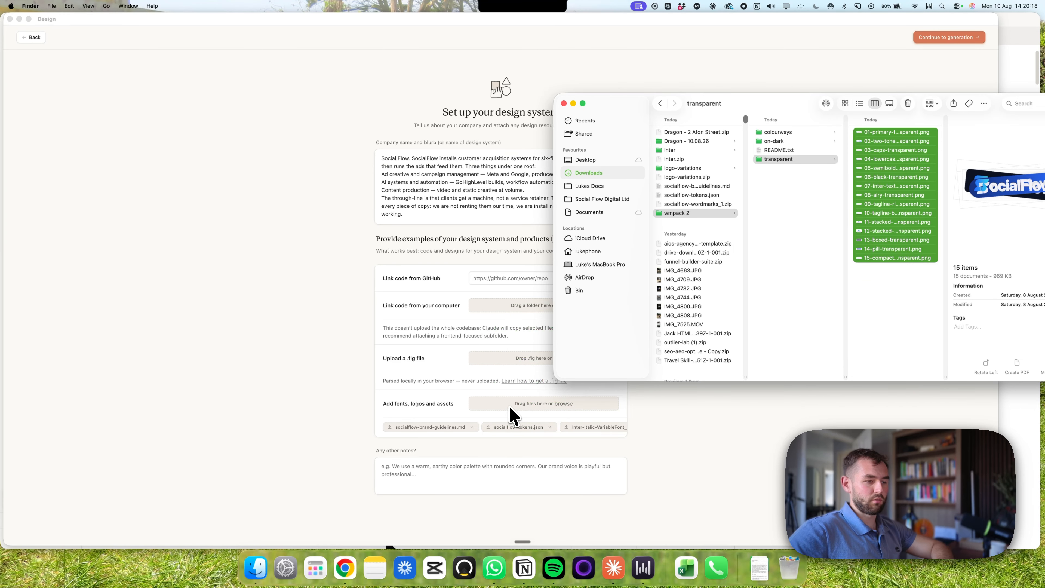
pyautogui.hscroll(10, 514, 427)
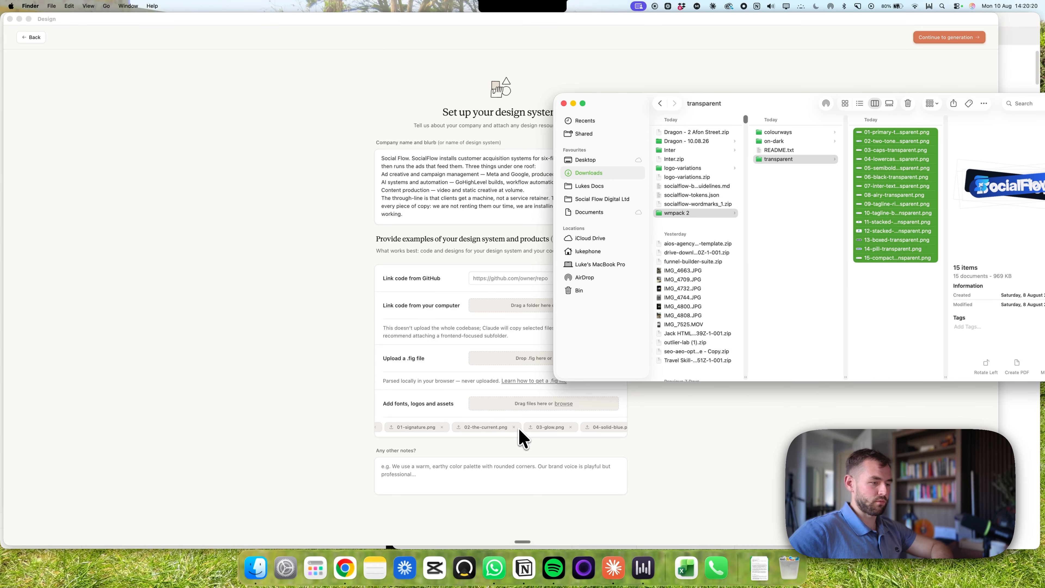
# Fill in the other notes with the brand notes, including sample ad copy for UK trades and Dubai property
pyautogui.click(460, 475)
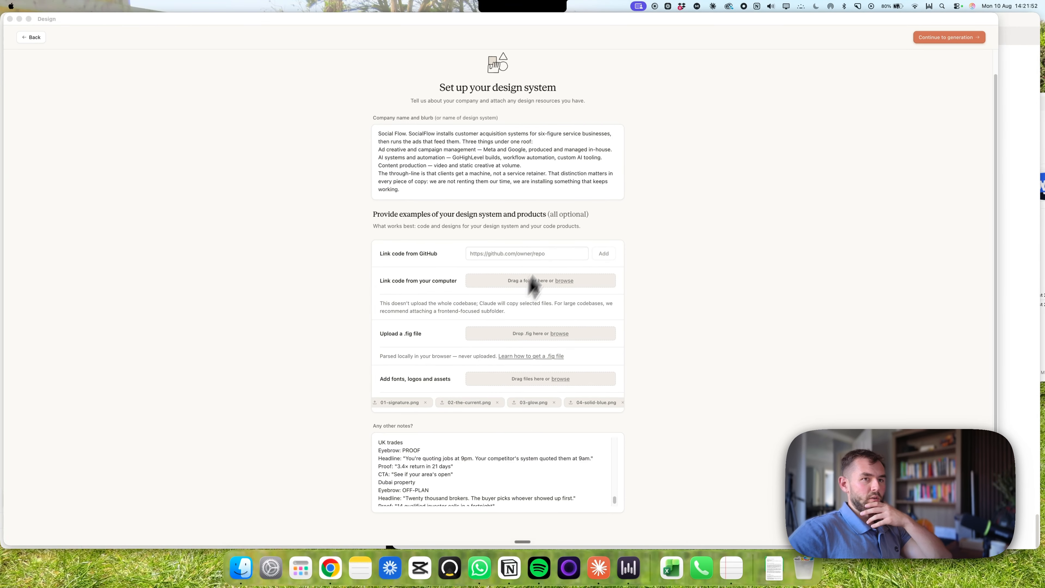
# Submit the completed Social Flow company blurb, assets and notes for design system generation
pyautogui.scroll(1, 522, 247)
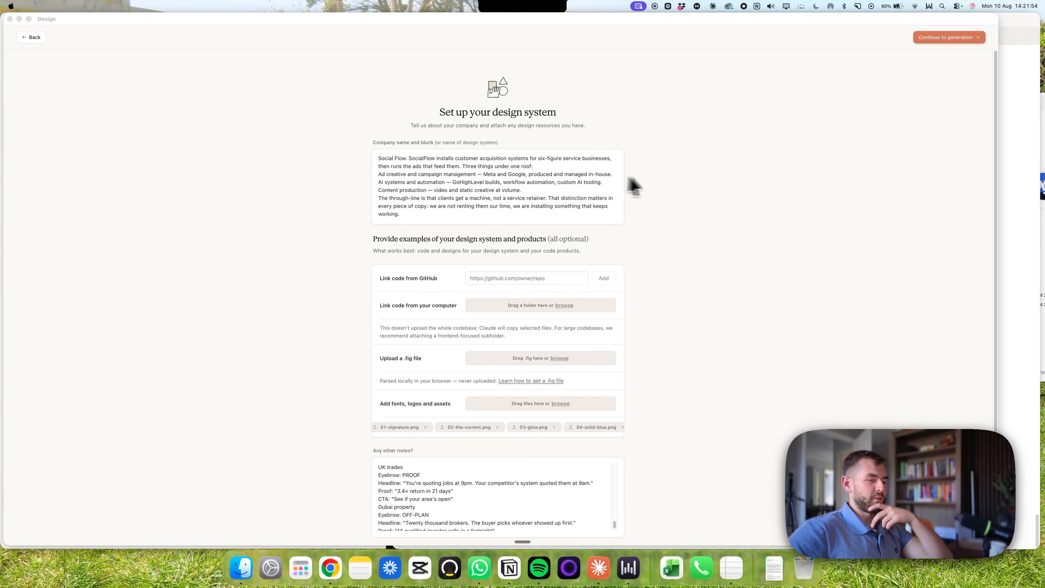
pyautogui.click(935, 39)
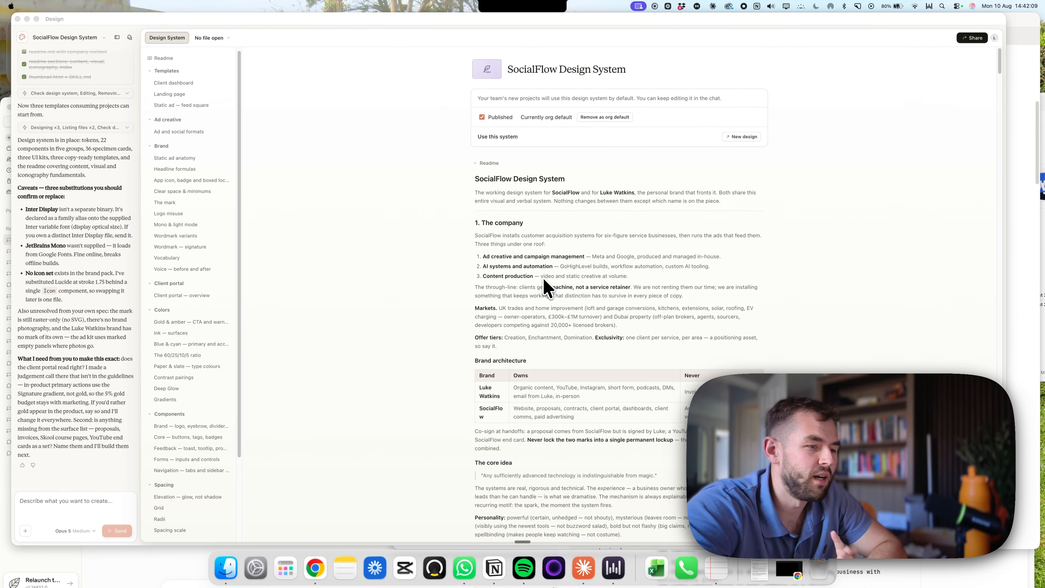
# Skim the start of the generated design system's Readme and collapse the Readme section
pyautogui.scroll(-2, 546, 285)
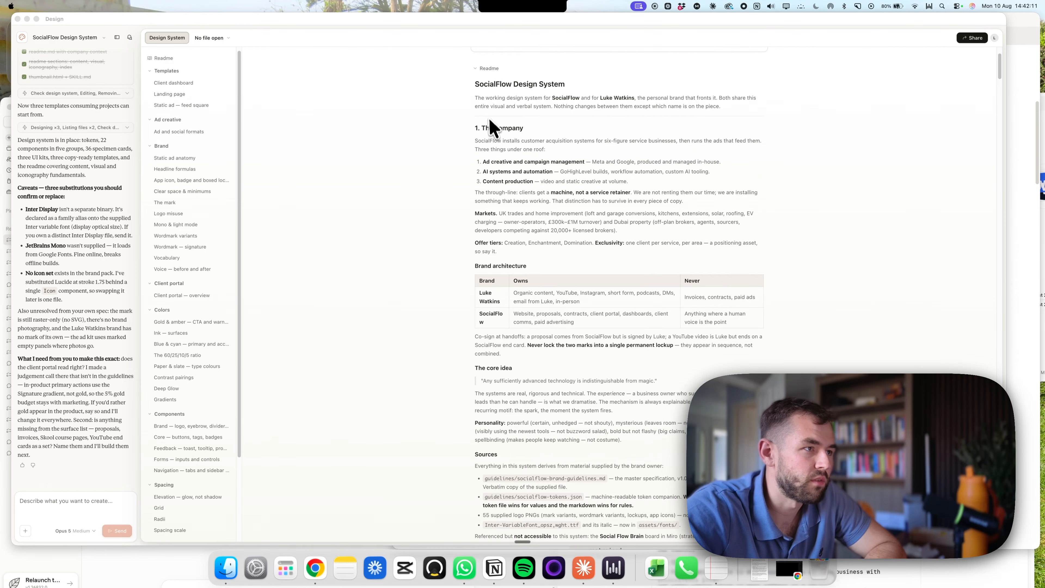
pyautogui.click(477, 69)
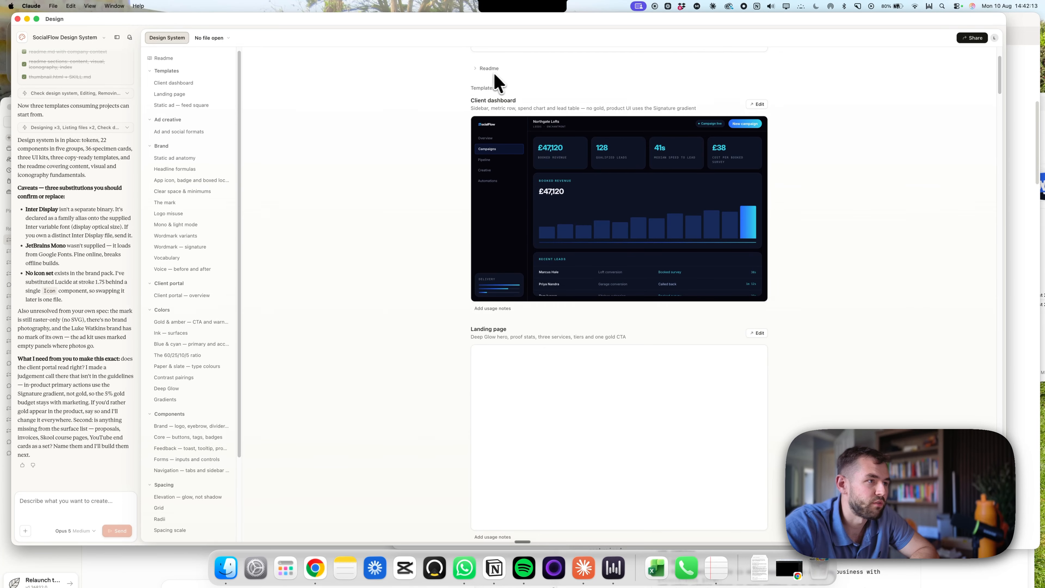
pyautogui.click(477, 70)
pyautogui.click(478, 69)
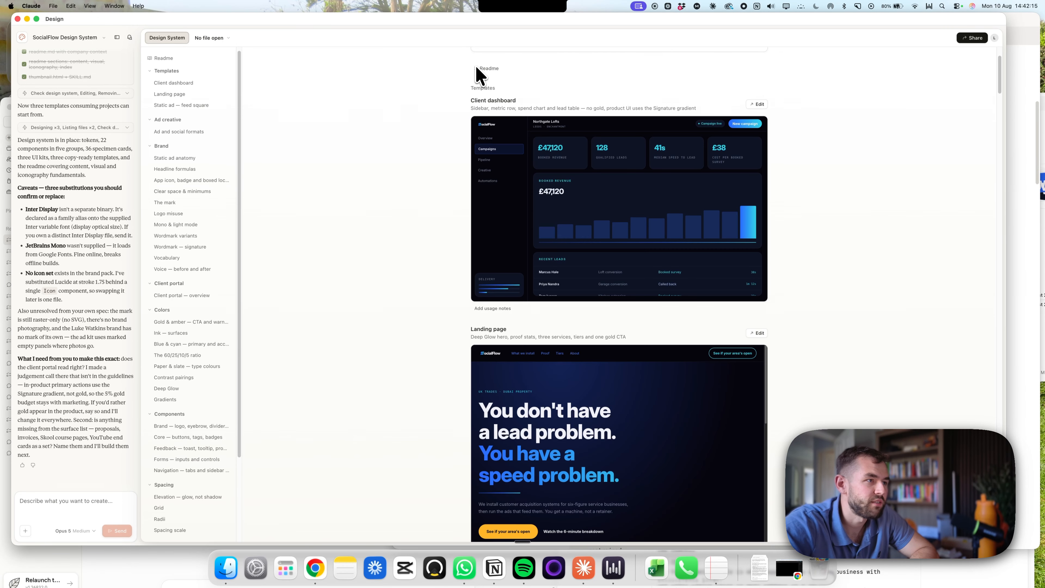
# Review the client dashboard, landing page and feed square ad templates, plus the ad and social formats
pyautogui.scroll(-1, 510, 247)
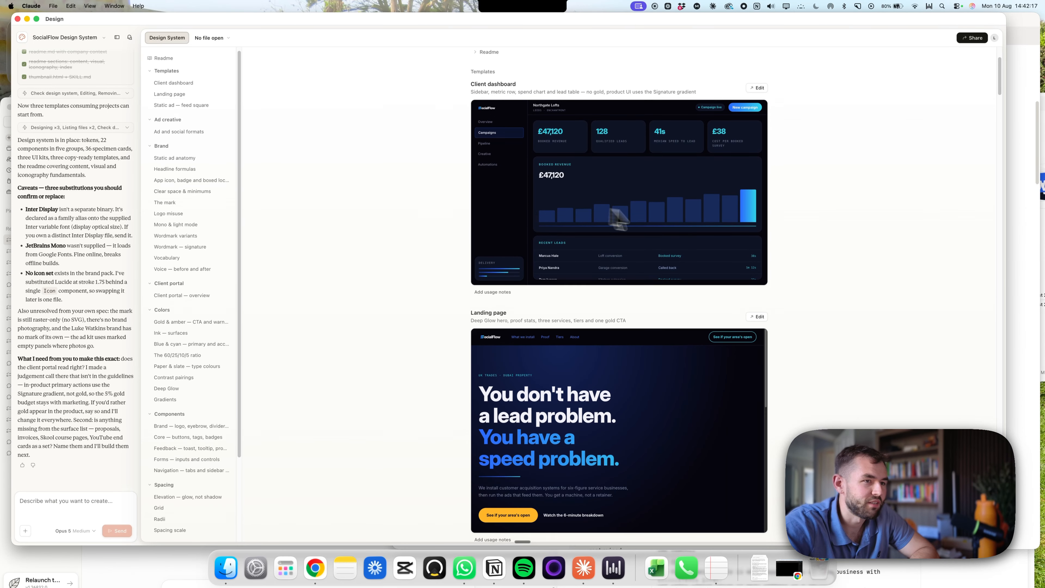
pyautogui.scroll(3, 612, 217)
pyautogui.scroll(-10, 567, 210)
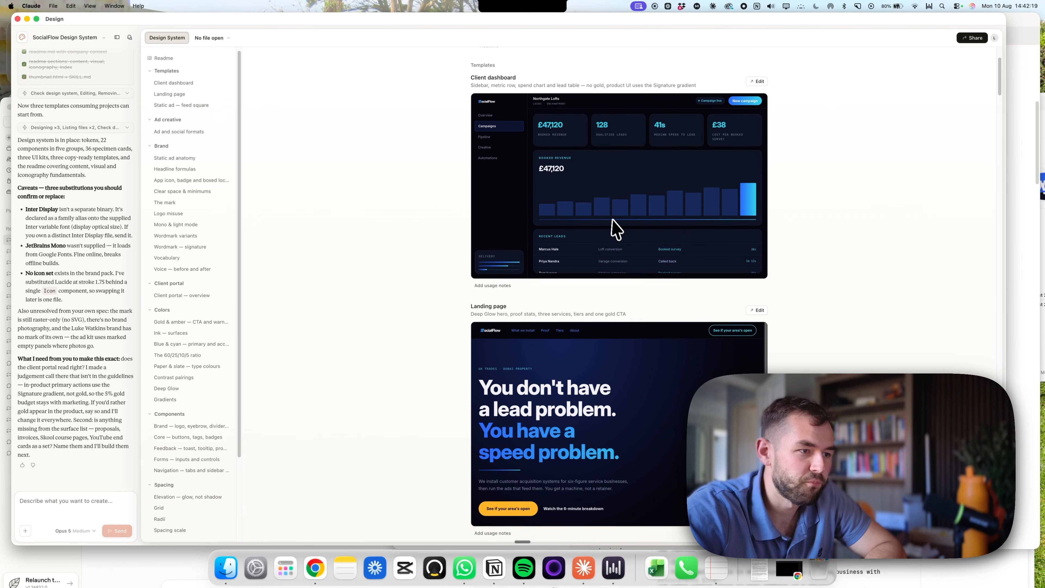
pyautogui.scroll(-8, 603, 247)
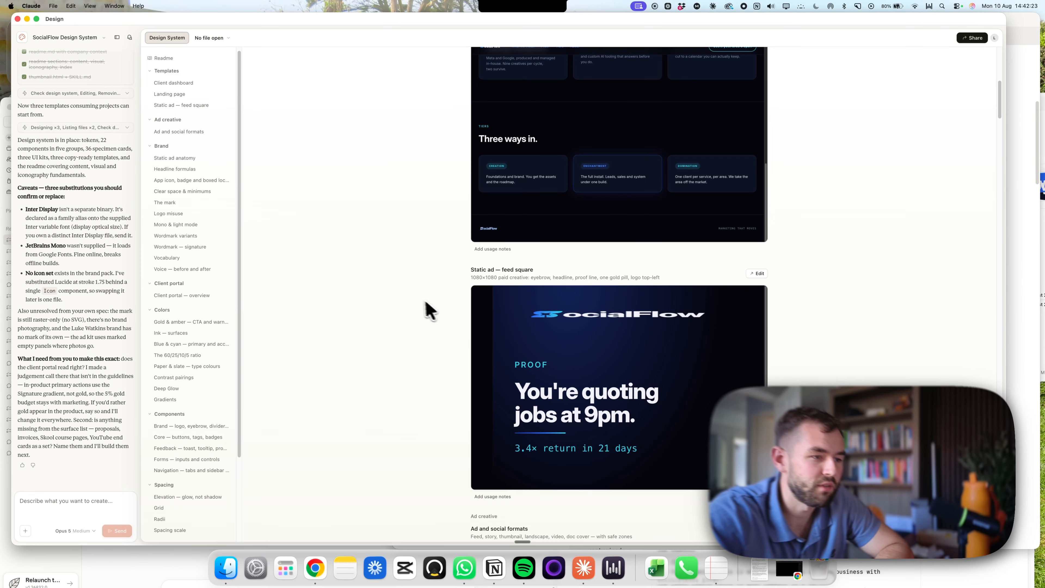
pyautogui.scroll(-2, 449, 303)
pyautogui.scroll(-2, 473, 288)
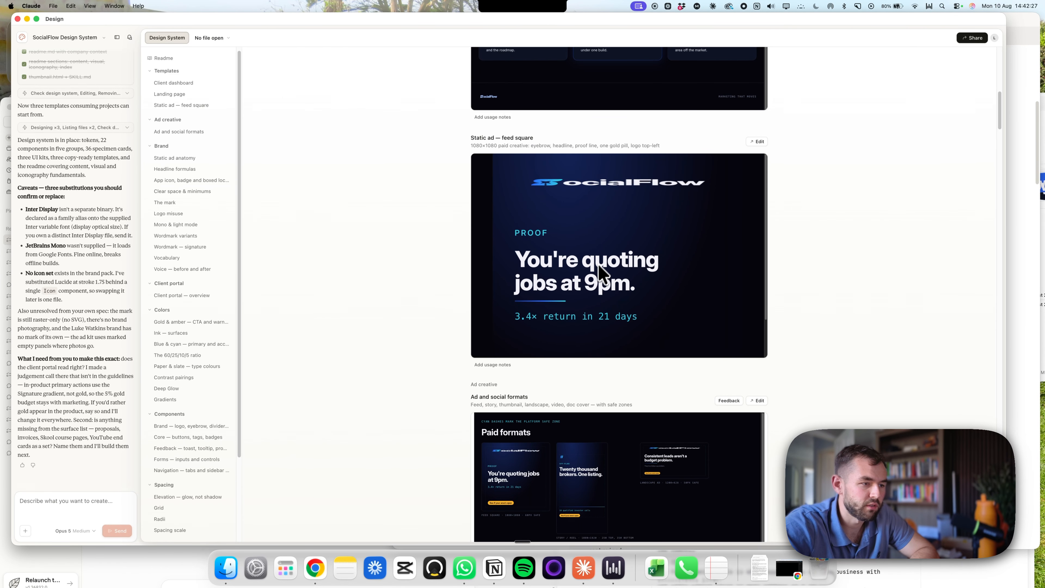
pyautogui.scroll(2, 602, 193)
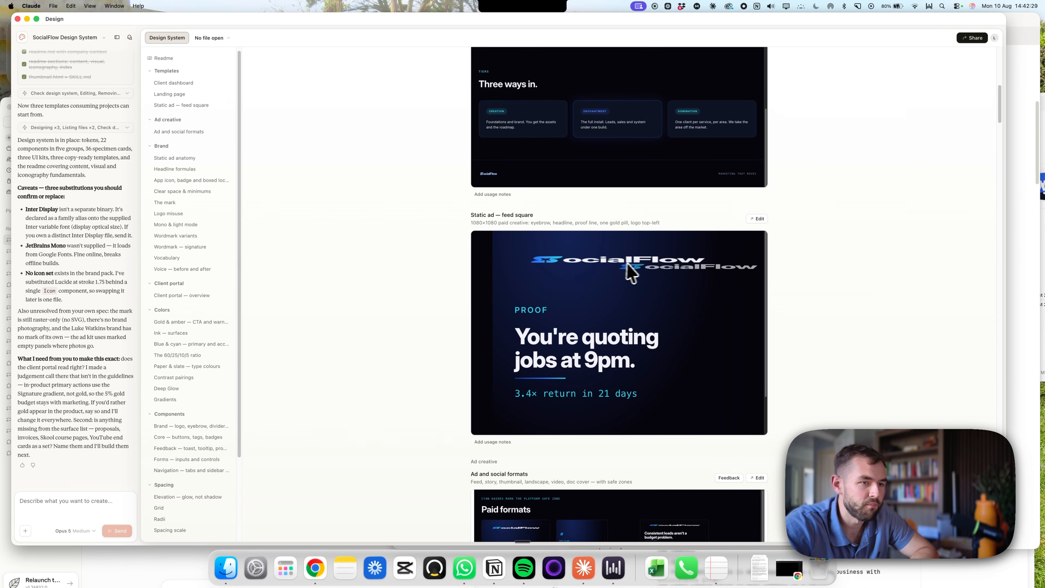
pyautogui.scroll(-7, 420, 268)
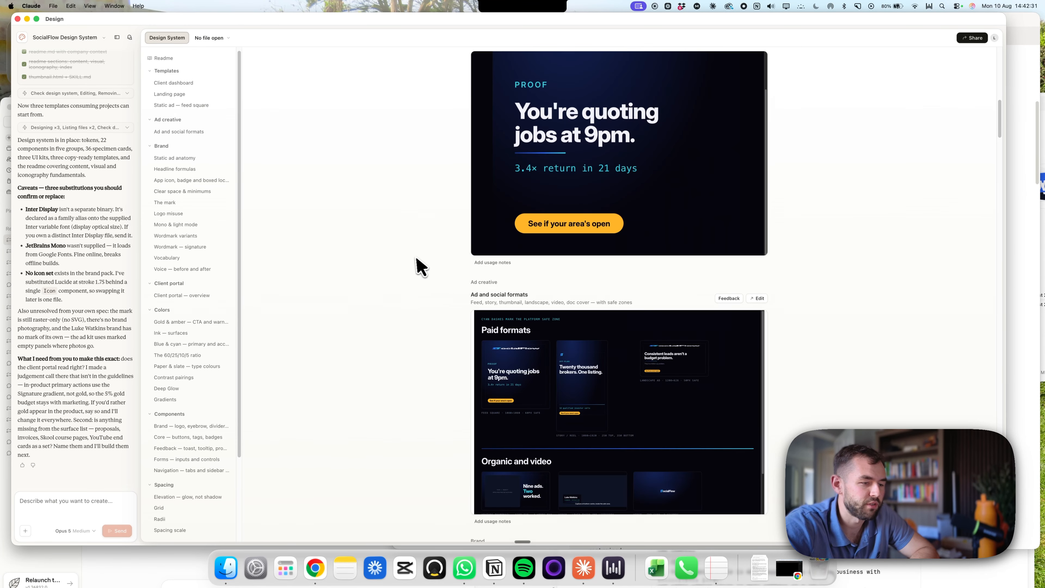
pyautogui.scroll(-1, 602, 319)
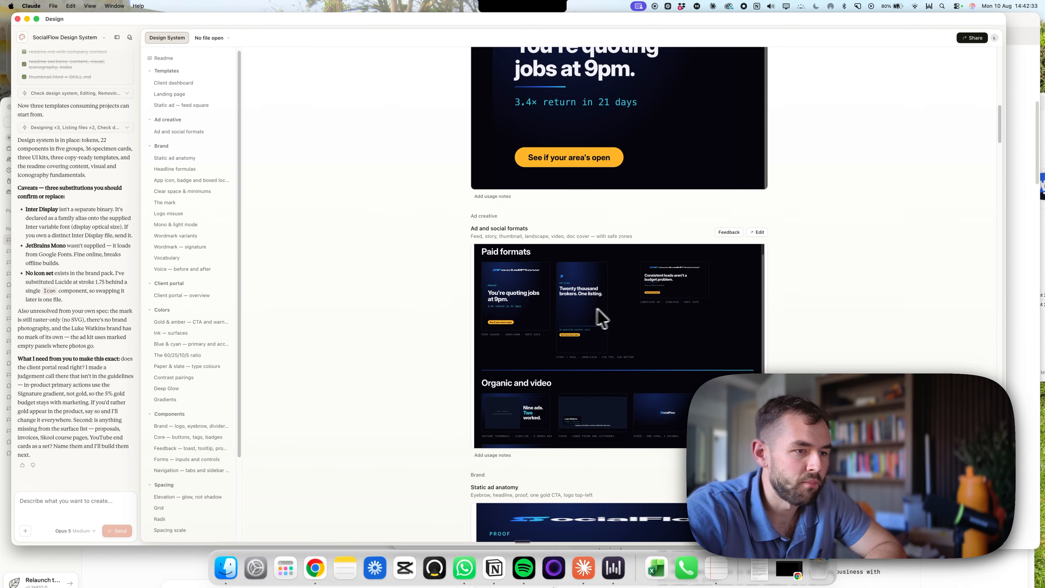
pyautogui.scroll(-4, 601, 344)
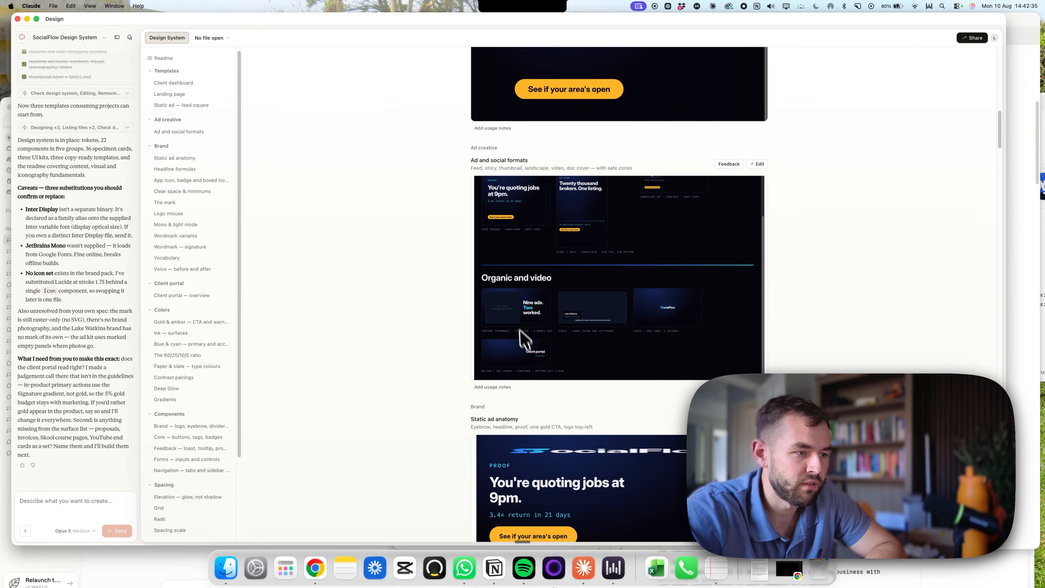
# Examine the Brand cards, from static ad anatomy and headline formulas through the logo and wordmark variants to vocabulary and voice
pyautogui.scroll(-6, 555, 308)
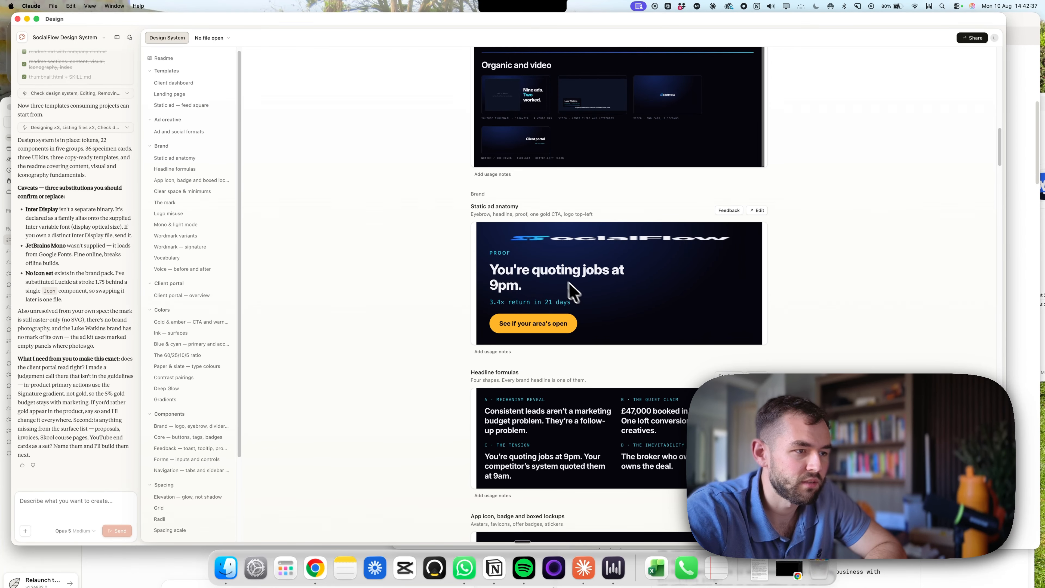
pyautogui.scroll(-5, 560, 299)
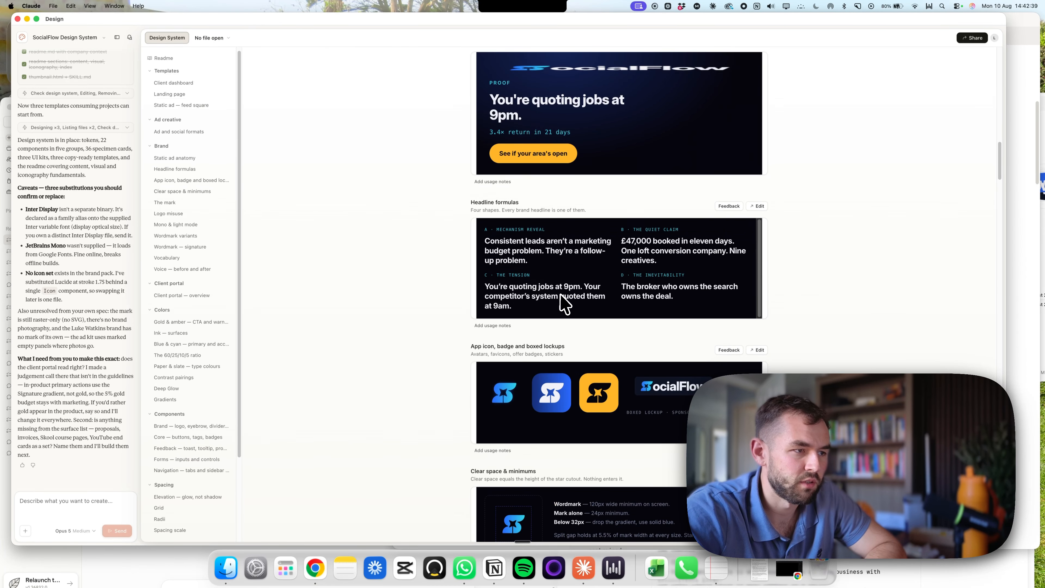
pyautogui.scroll(-2, 584, 301)
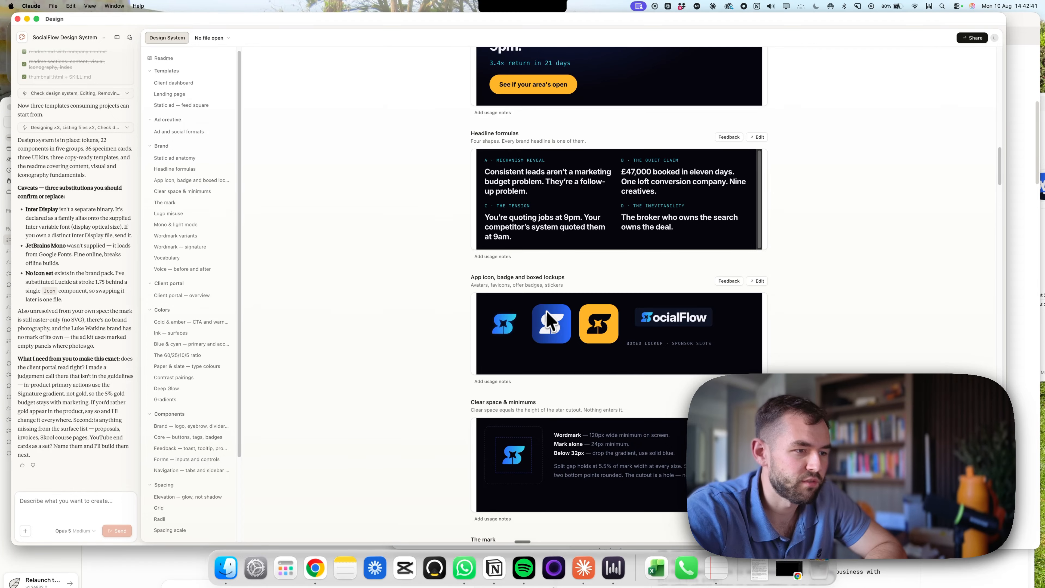
pyautogui.scroll(-4, 576, 313)
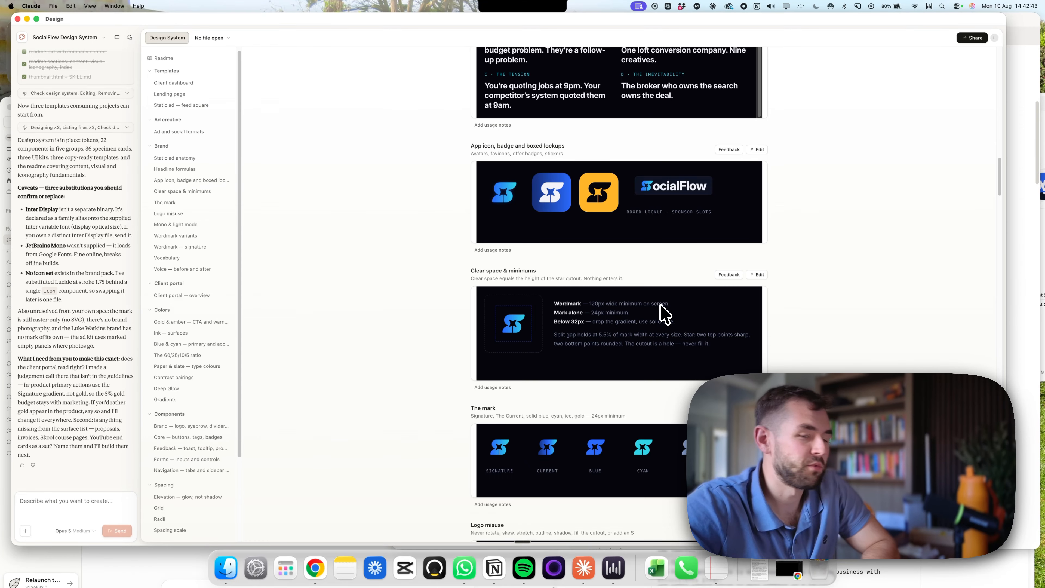
pyautogui.scroll(-4, 658, 313)
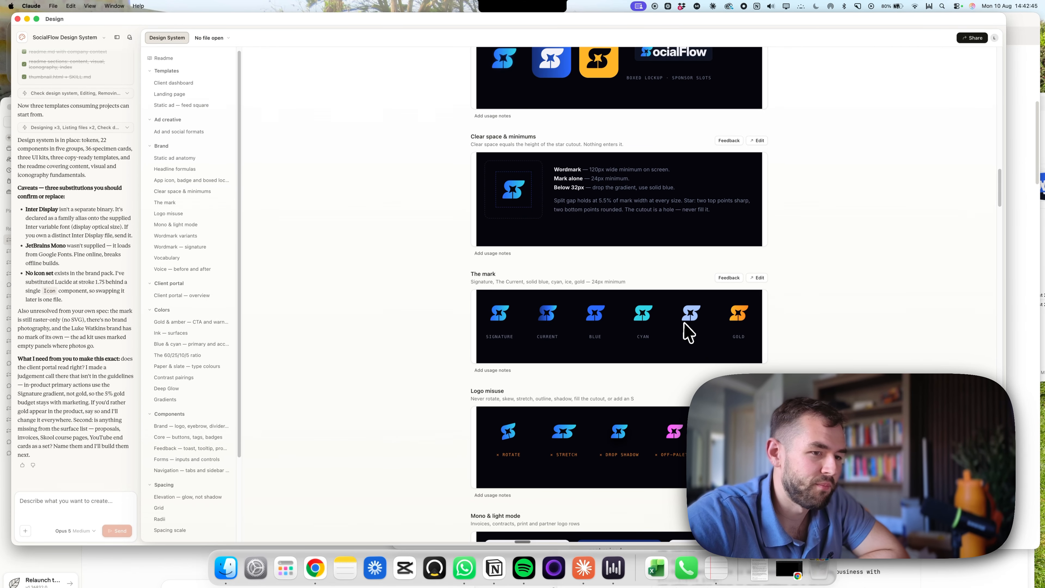
pyautogui.scroll(-6, 689, 333)
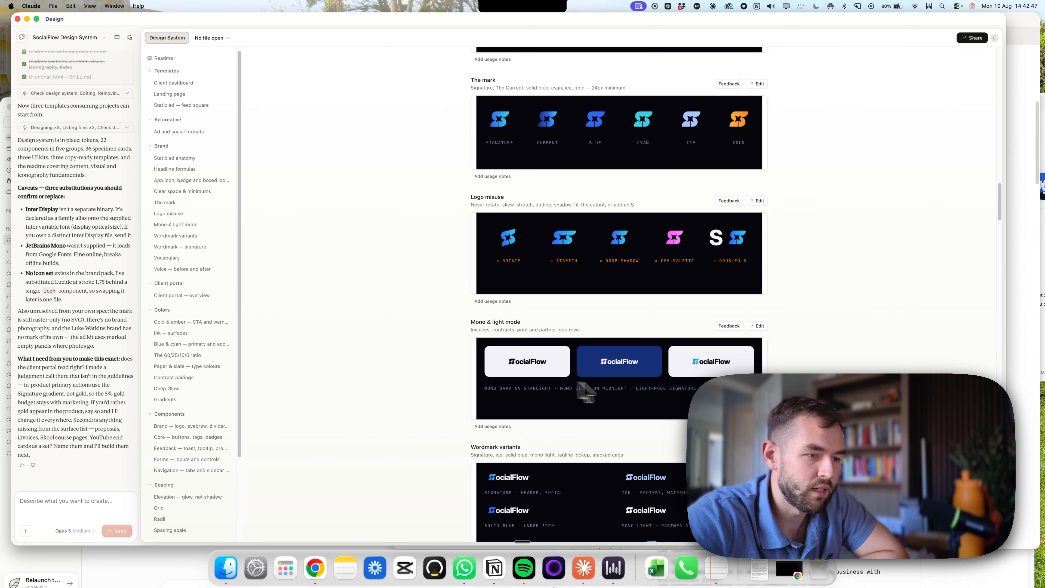
pyautogui.scroll(-1, 617, 394)
pyautogui.scroll(-9, 724, 328)
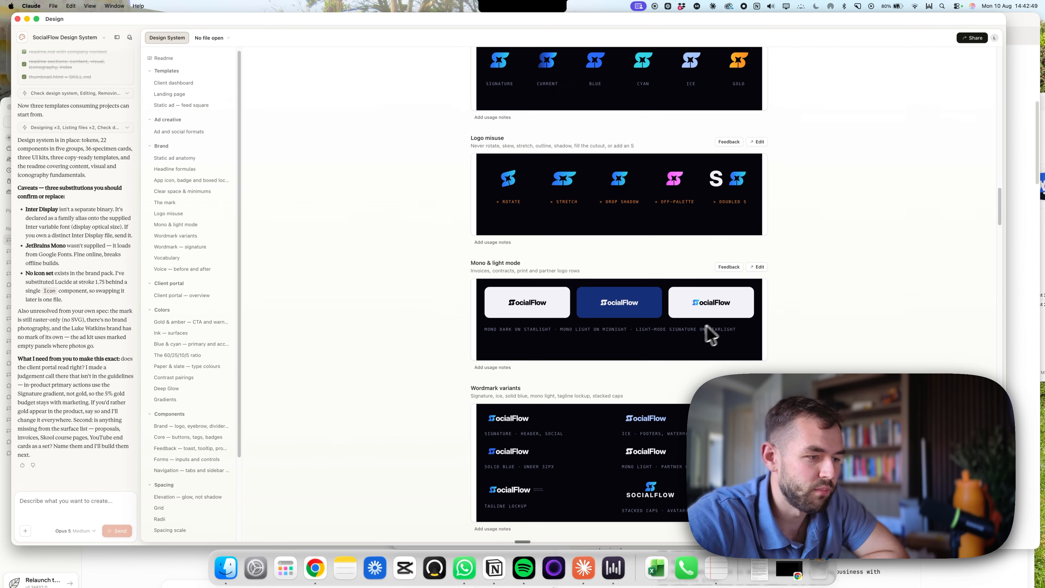
pyautogui.scroll(-13, 599, 371)
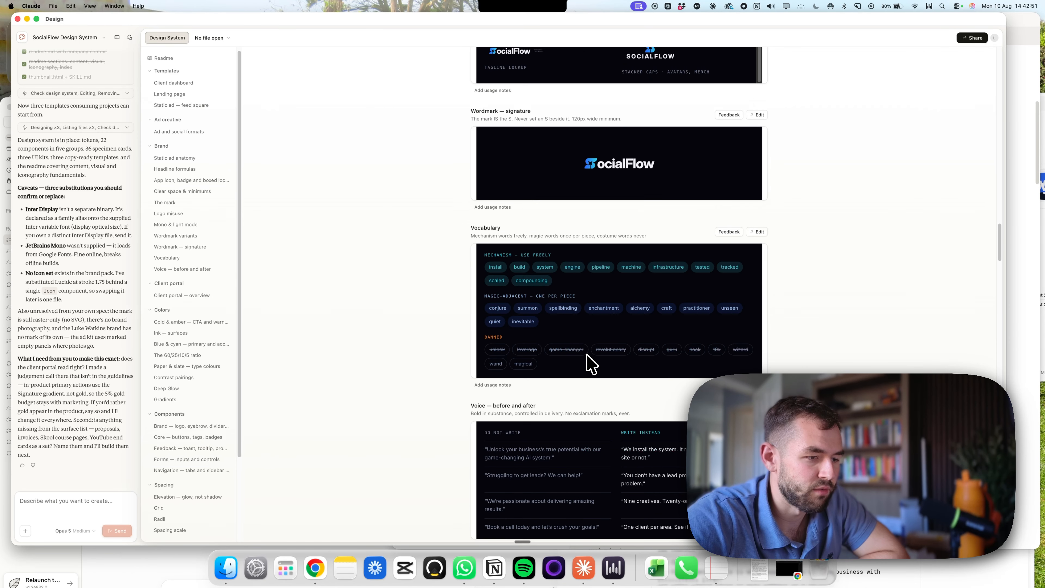
pyautogui.scroll(-5, 393, 329)
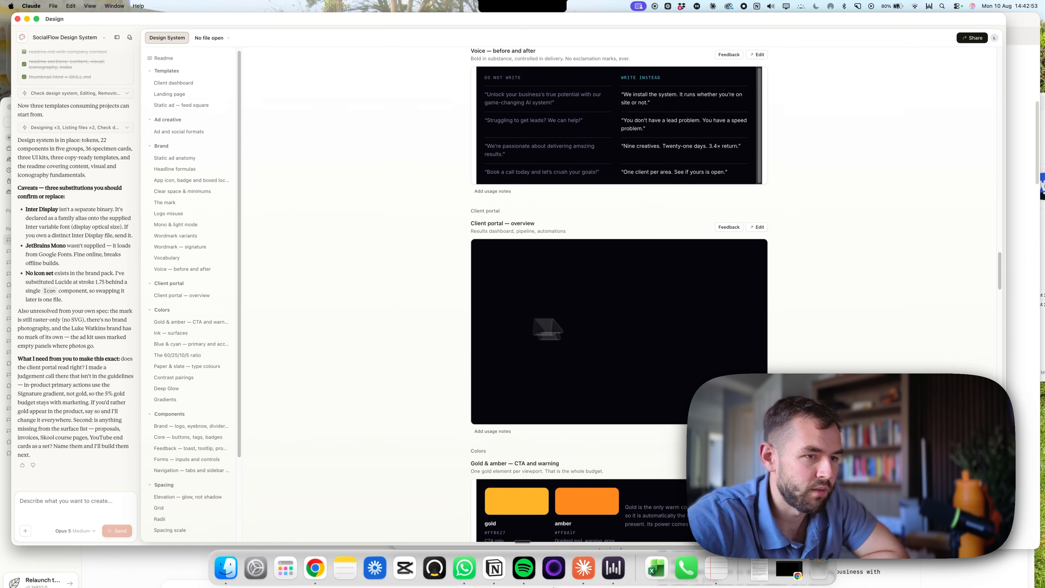
pyautogui.scroll(4, 708, 288)
# Check the client portal overview, the colour and gradient cards, and the brand, core, feedback and form components
pyautogui.scroll(-17, 626, 296)
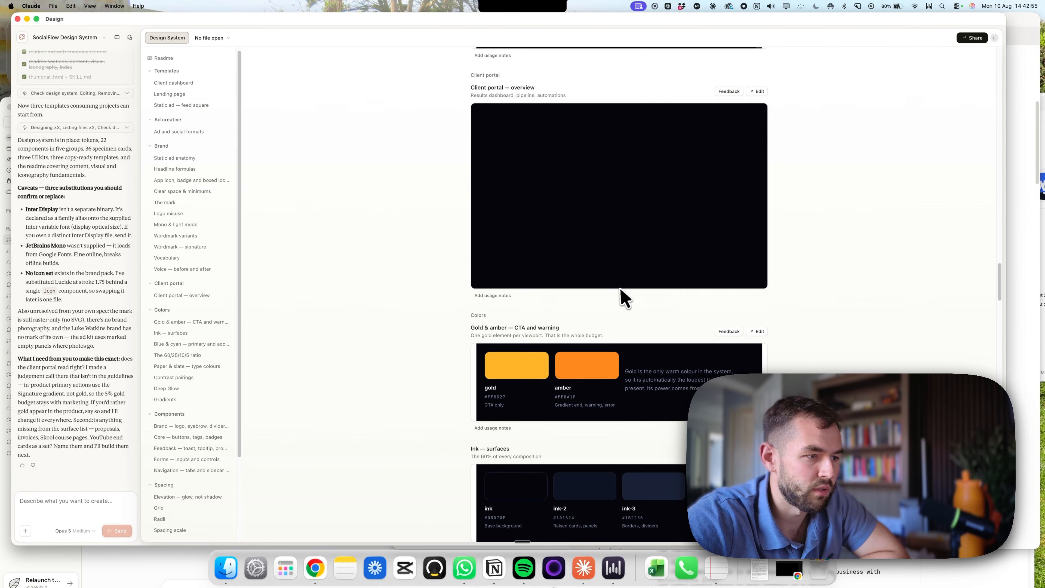
pyautogui.scroll(-19, 528, 288)
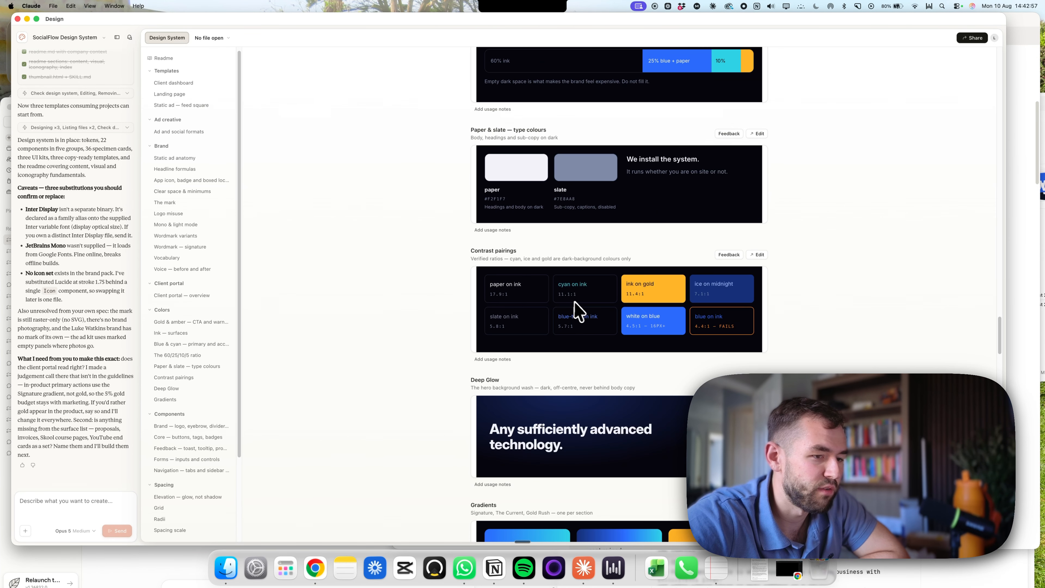
pyautogui.scroll(-2, 576, 313)
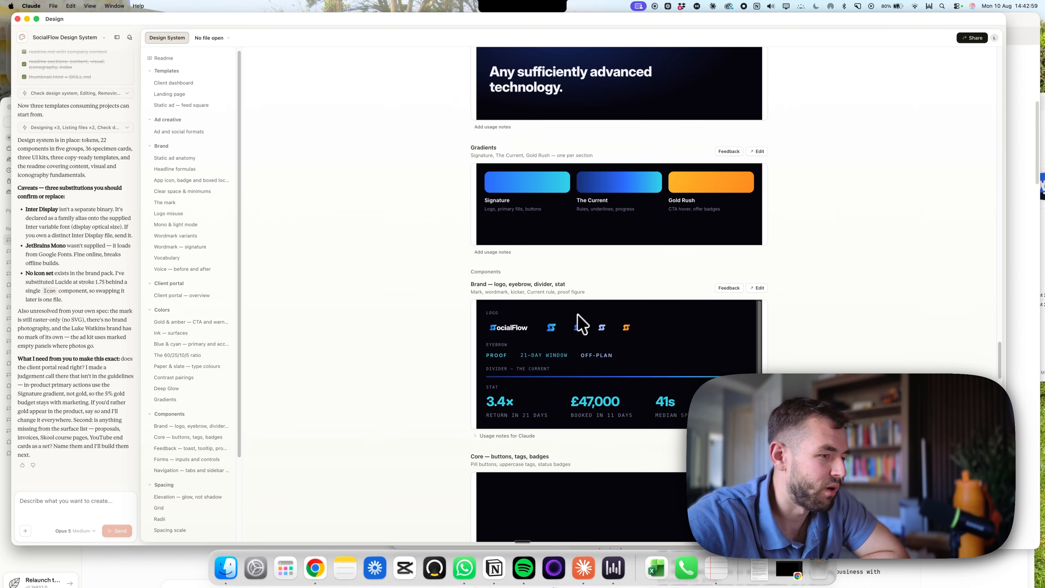
pyautogui.scroll(-9, 443, 327)
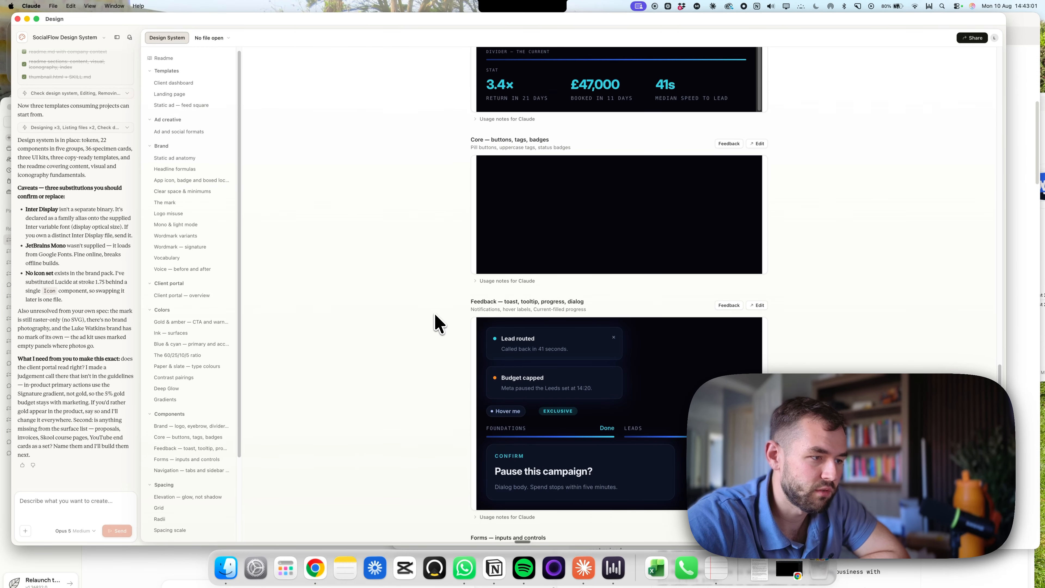
pyautogui.scroll(-12, 502, 337)
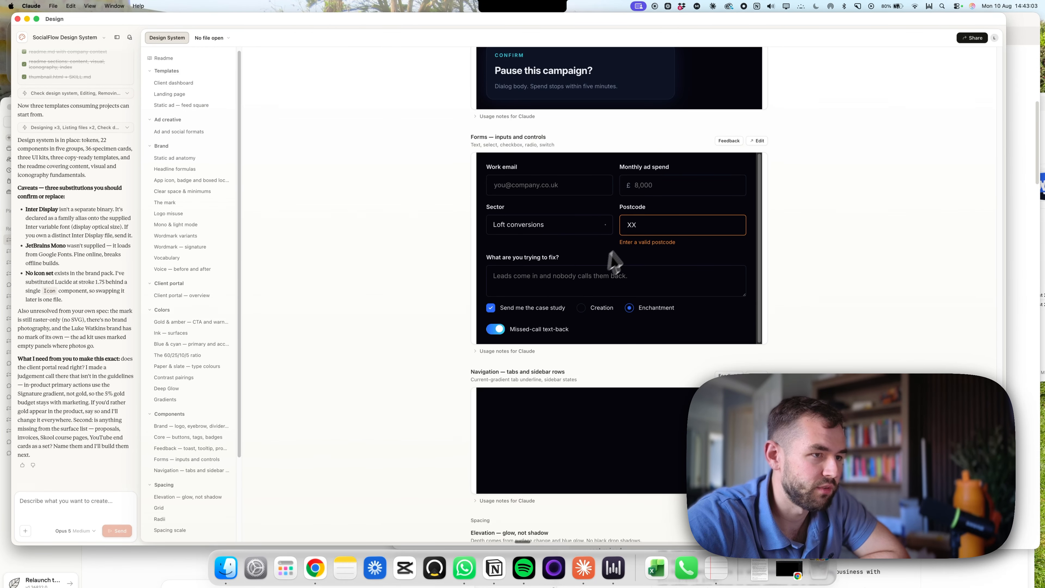
# Review the spacing, grid and radii cards, the type scale, and the marketing site home preview
pyautogui.scroll(-18, 493, 243)
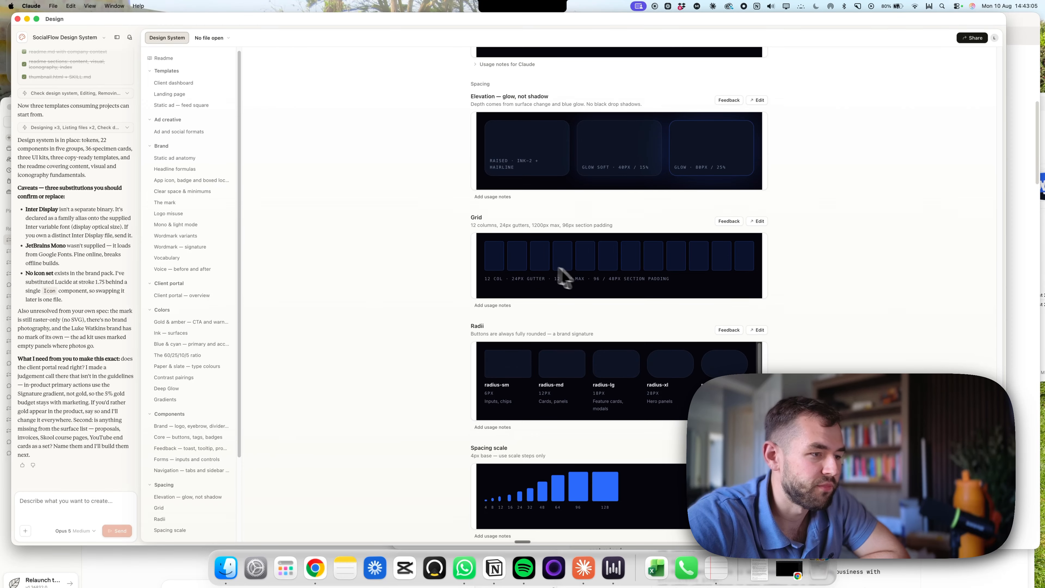
pyautogui.scroll(-5, 535, 292)
pyautogui.scroll(2, 544, 228)
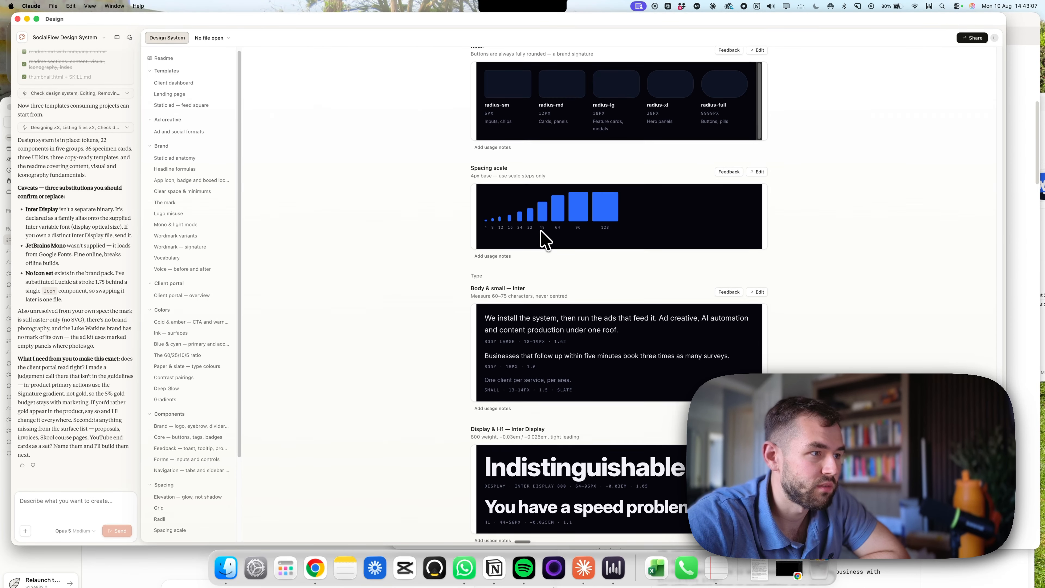
pyautogui.scroll(-1, 518, 241)
pyautogui.scroll(-6, 510, 243)
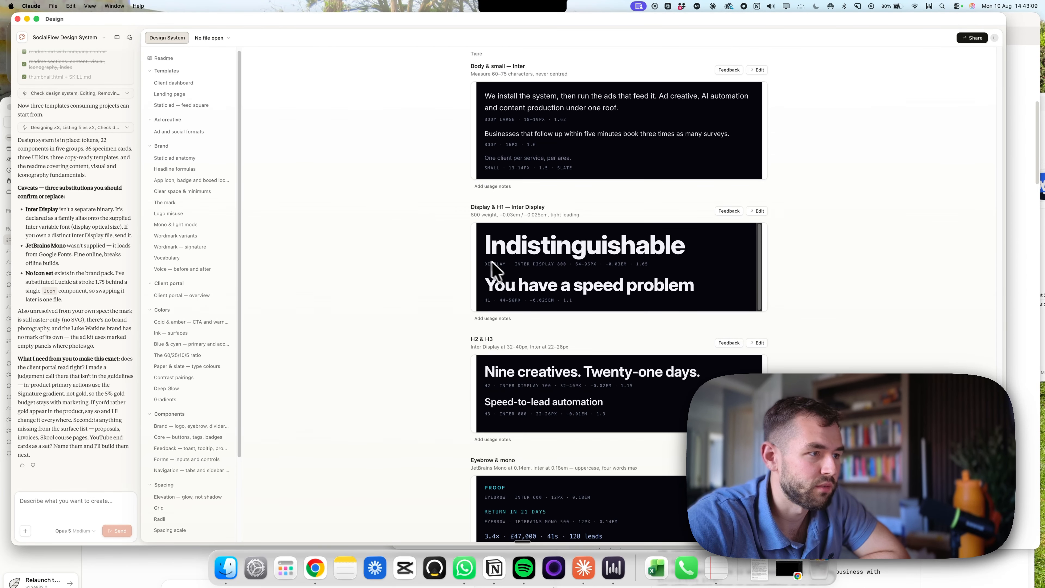
pyautogui.scroll(-14, 494, 270)
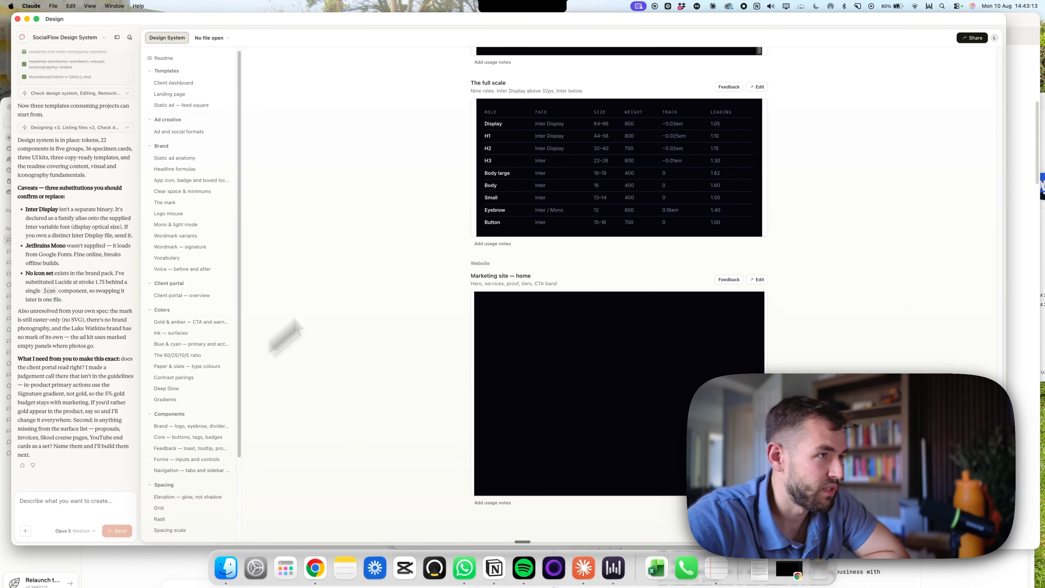
pyautogui.scroll(11, 740, 165)
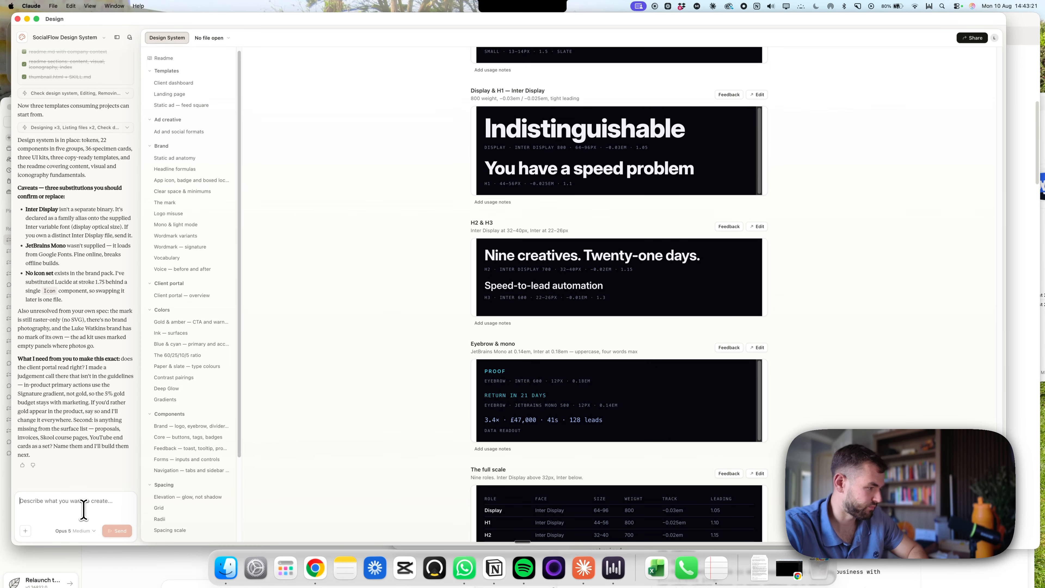
# Send Claude the prepared HTML poster brief with an inline SVG chart, a six-stage cycle, 60% empty ink background and no gold
pyautogui.press('super+v')
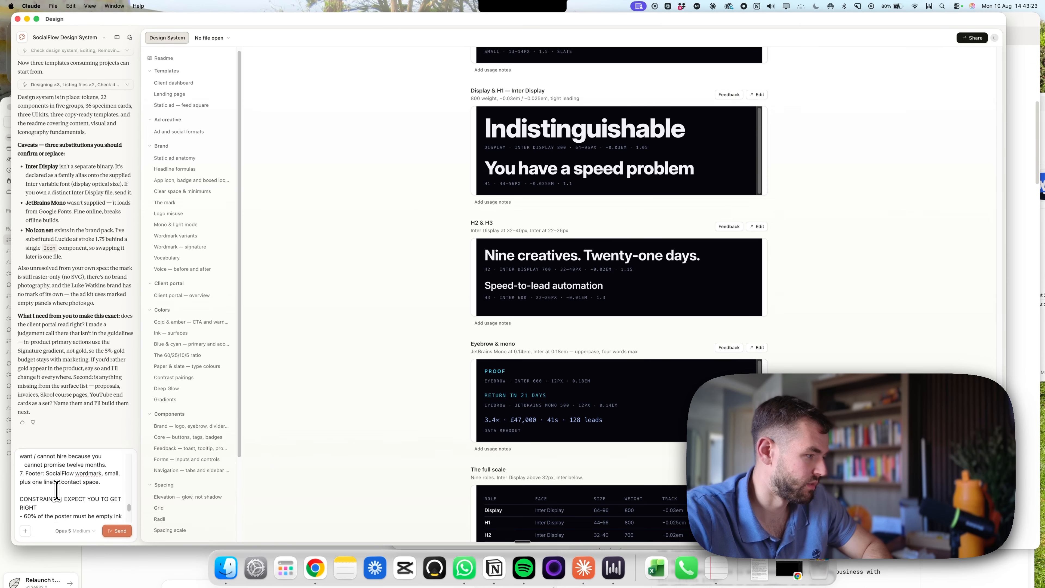
pyautogui.scroll(10, 57, 490)
pyautogui.click(116, 531)
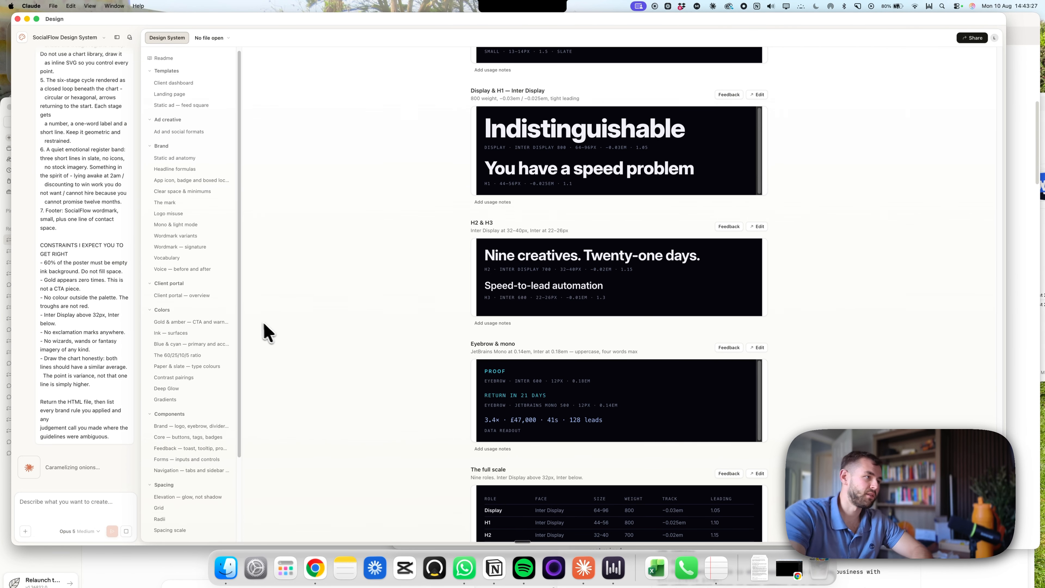
pyautogui.scroll(5, 382, 284)
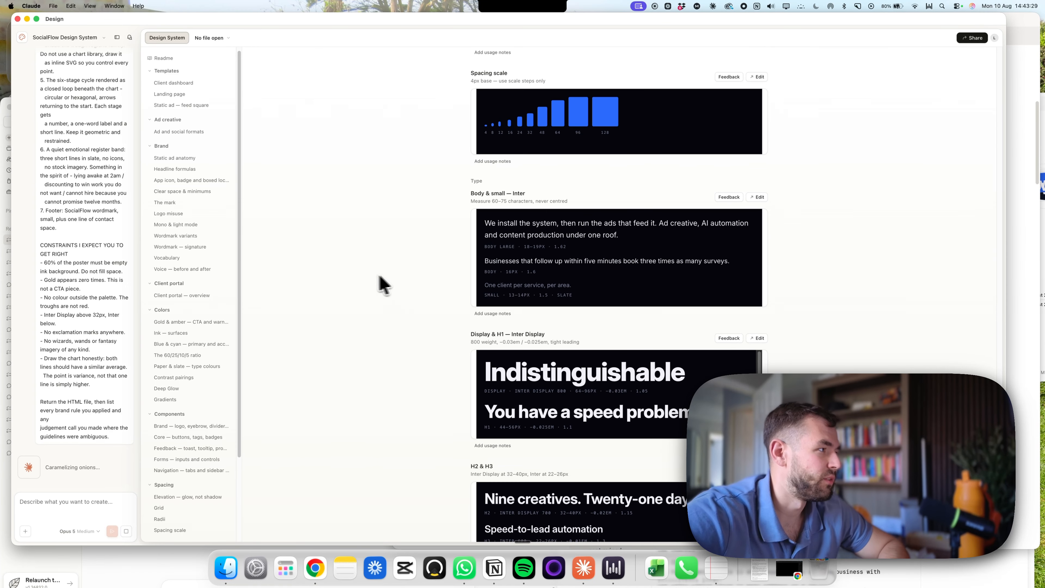
# Reread the structure and constraints of the poster brief sent to Claude
pyautogui.scroll(10, 382, 284)
pyautogui.scroll(8, 70, 163)
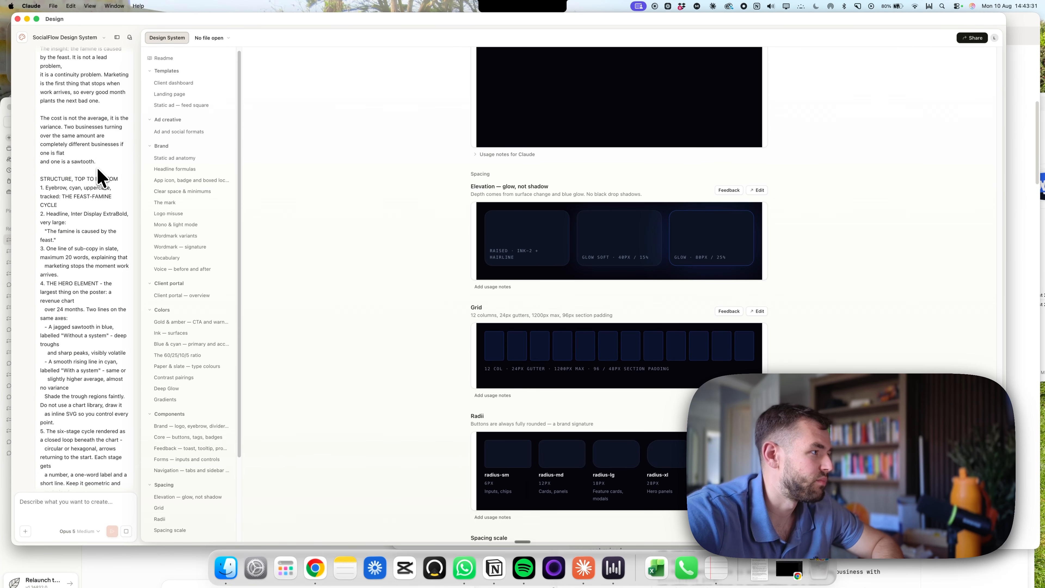
pyautogui.scroll(8, 99, 175)
pyautogui.scroll(2, 579, 264)
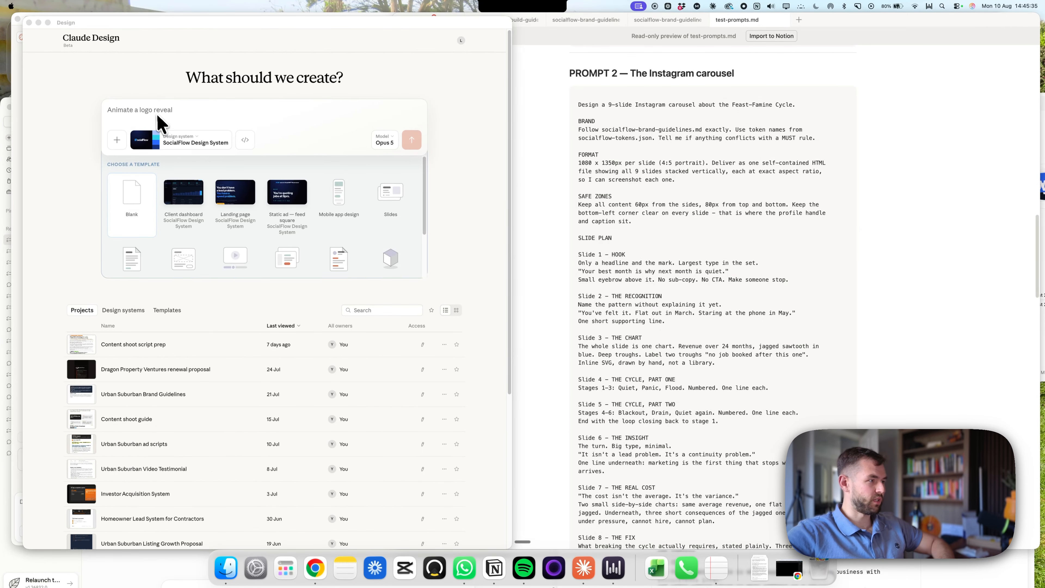
# Create a new project with the SocialFlow Design System by sending the prepared 9-slide Feast-Famine Cycle Instagram carousel brief
pyautogui.click(175, 138)
pyautogui.click(185, 142)
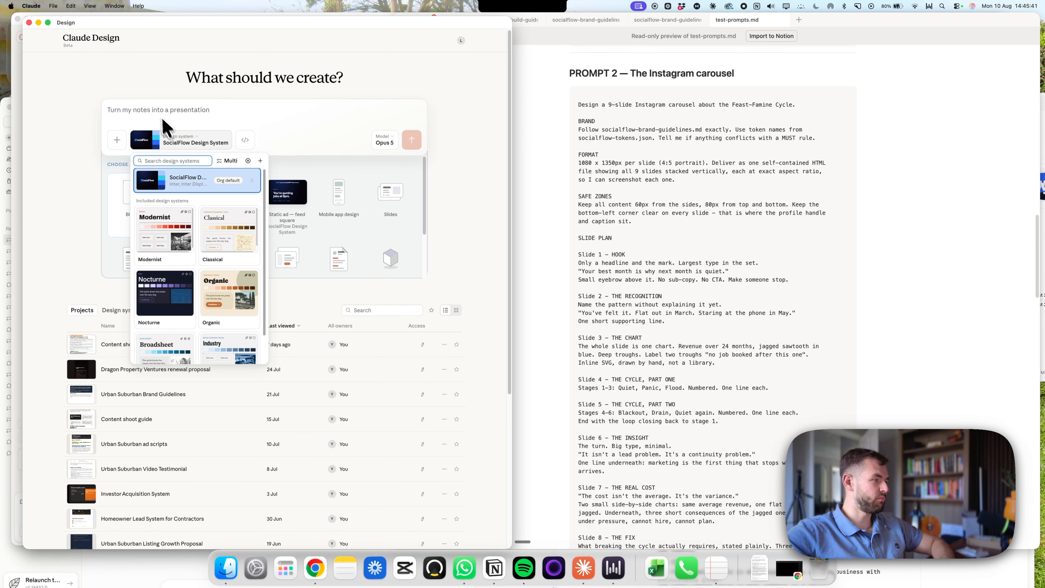
pyautogui.click(157, 109)
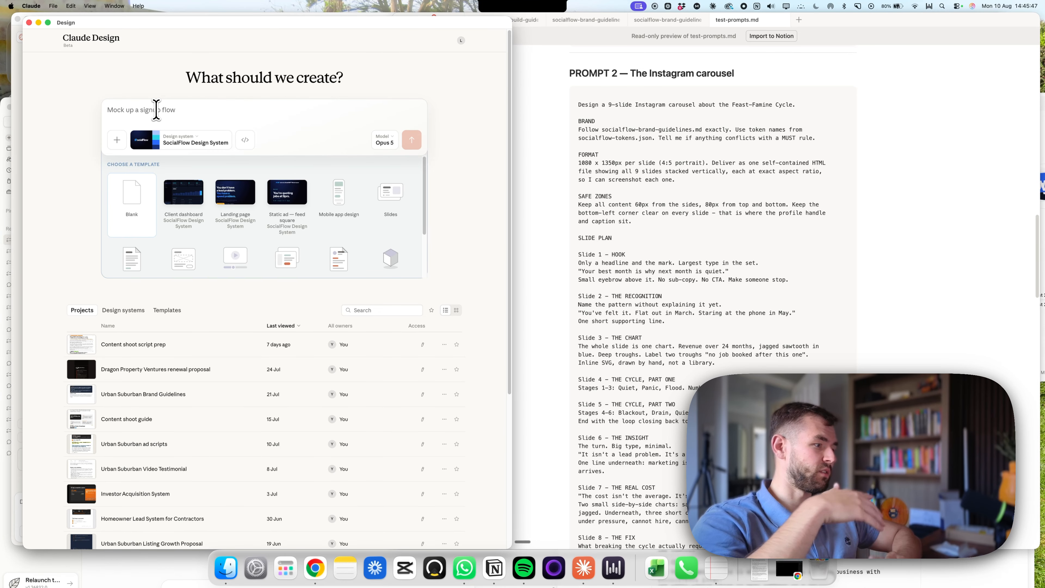
pyautogui.press('super+v')
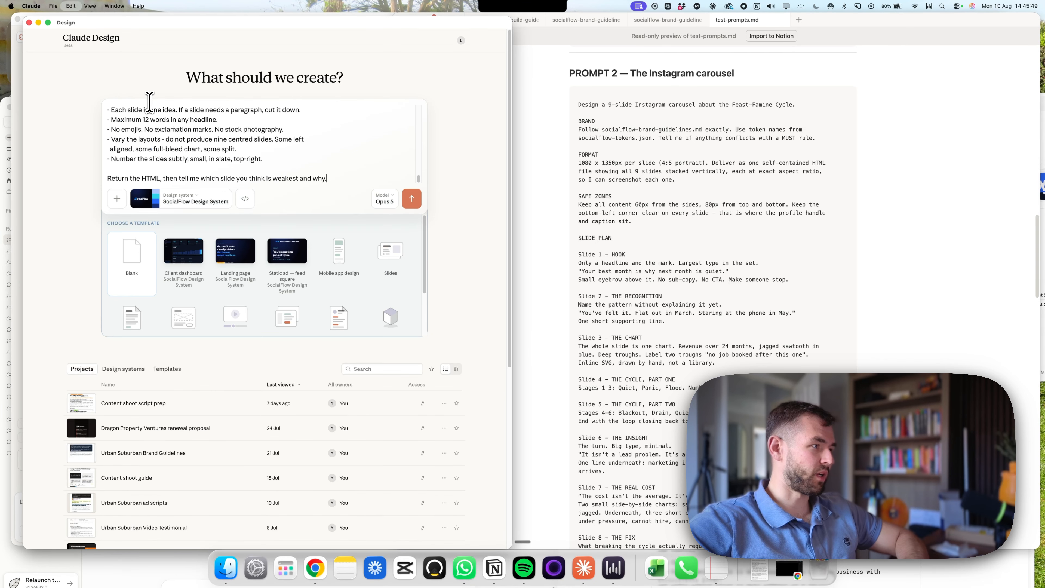
pyautogui.scroll(3, 288, 146)
pyautogui.scroll(3, 659, 146)
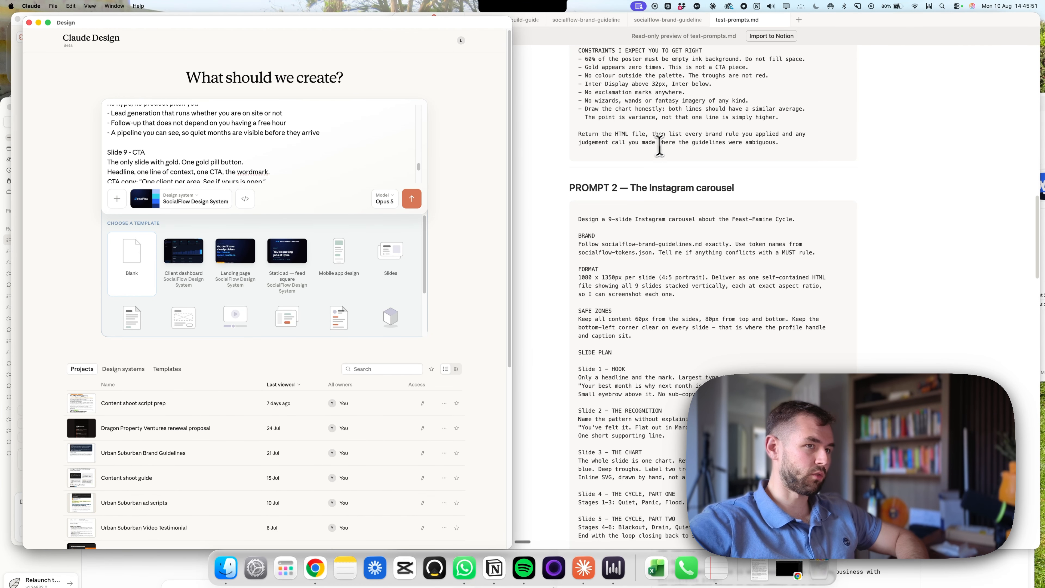
pyautogui.scroll(-5, 658, 146)
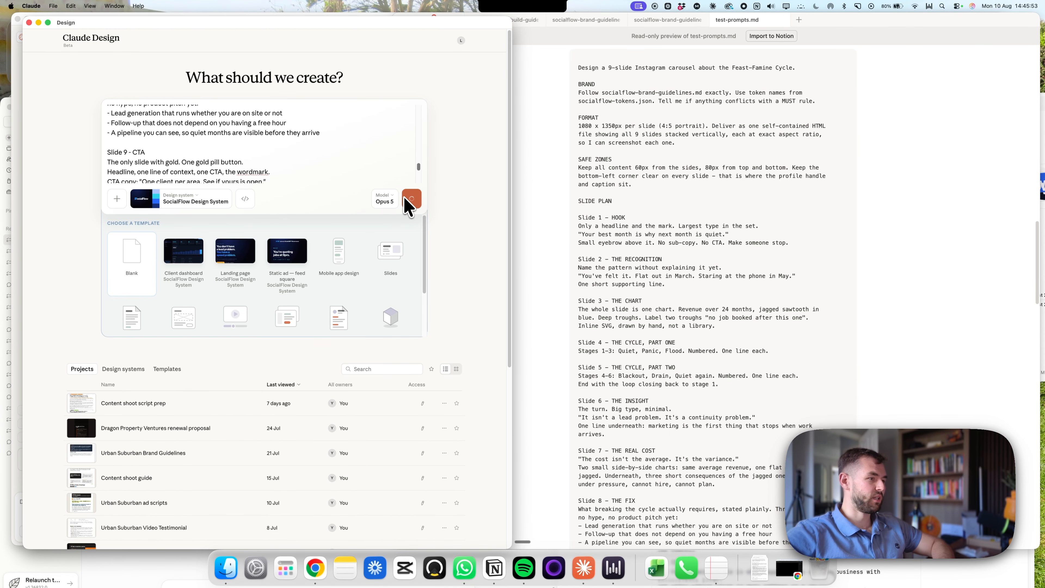
pyautogui.click(407, 199)
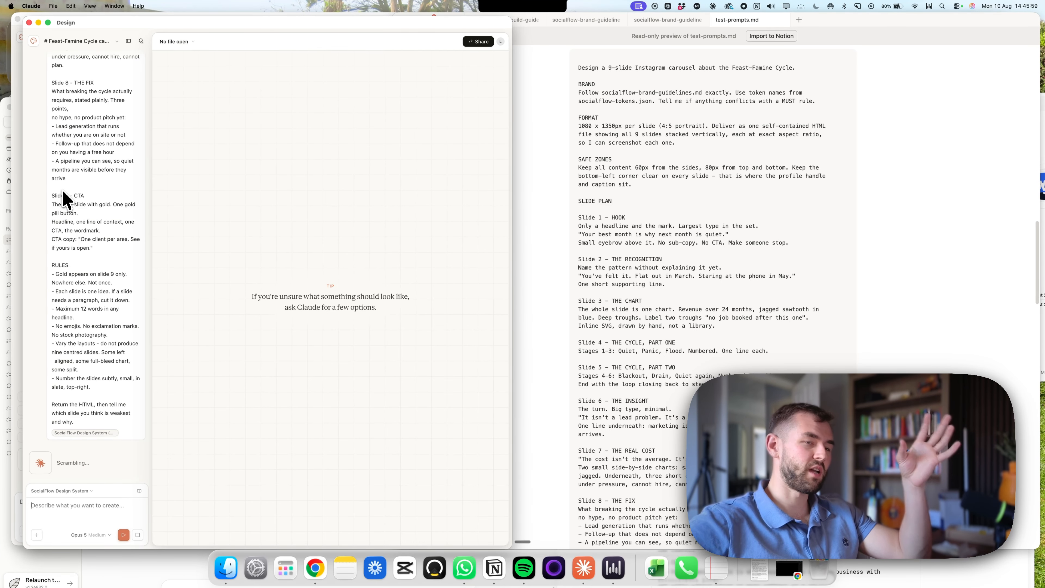
# Switch to Notion and copy the whole Prompt 3 client proposal brief from test-prompts.md
pyautogui.scroll(-15, 629, 395)
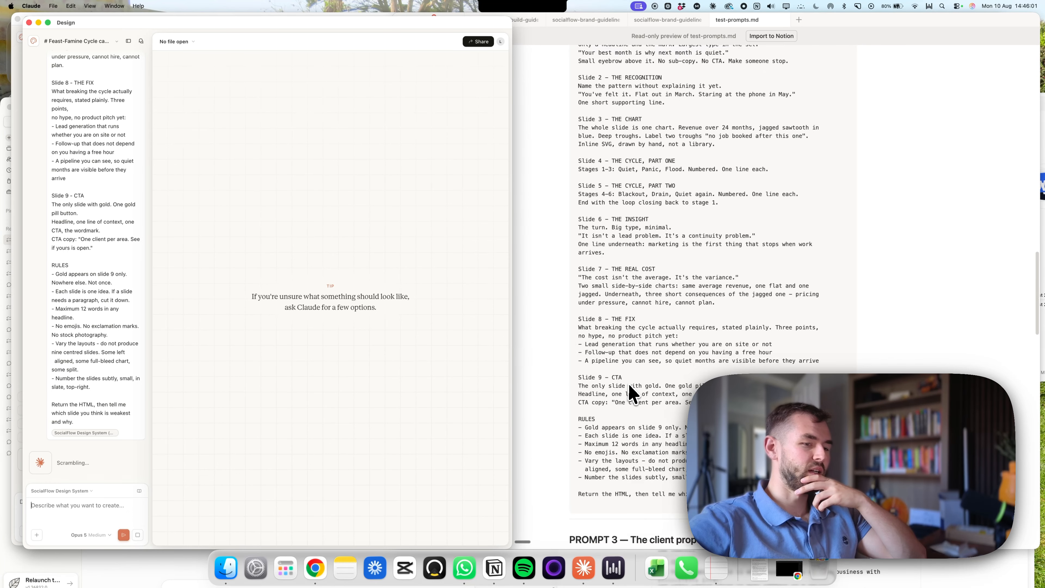
pyautogui.click(828, 240)
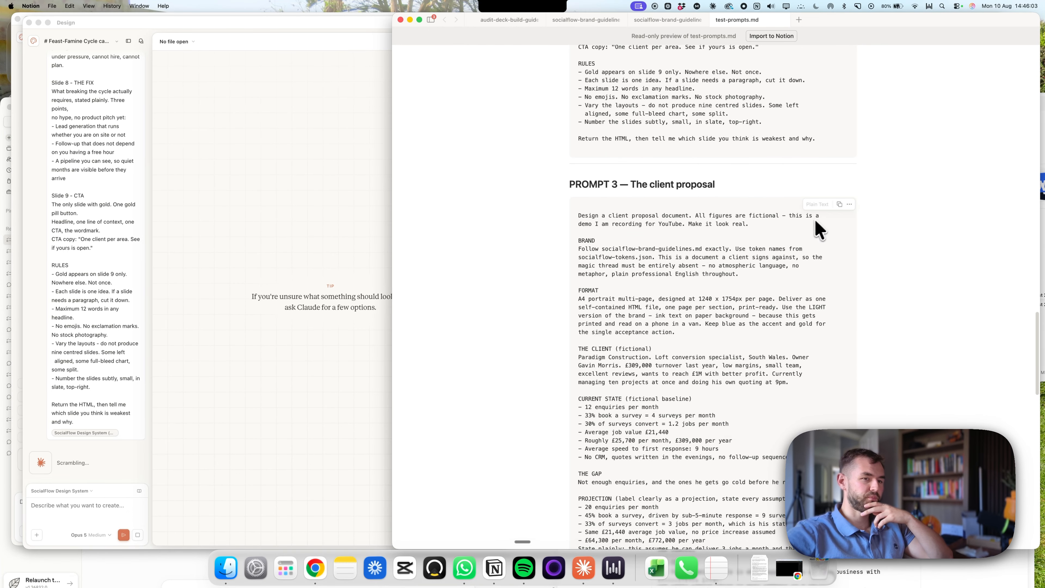
pyautogui.click(839, 204)
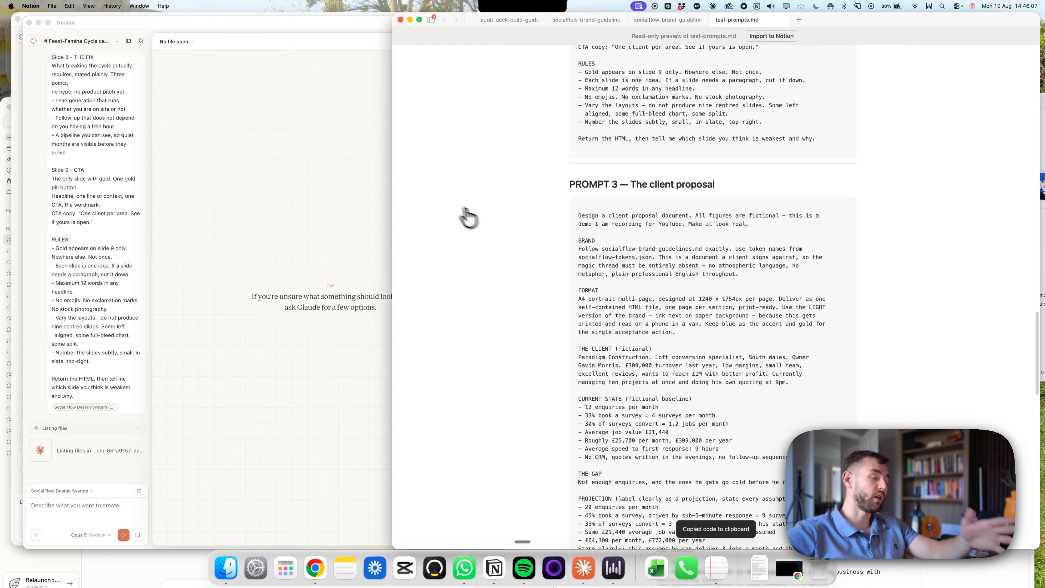
# Switch back to Claude Design and start another new project from the copied client proposal brief, using the SocialFlow Design System
pyautogui.click(173, 142)
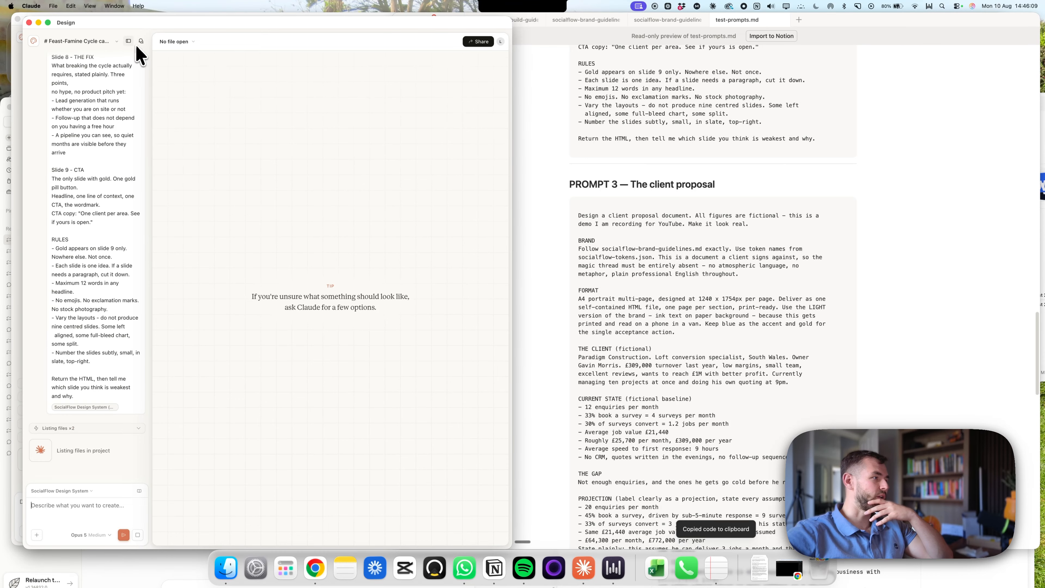
pyautogui.click(36, 42)
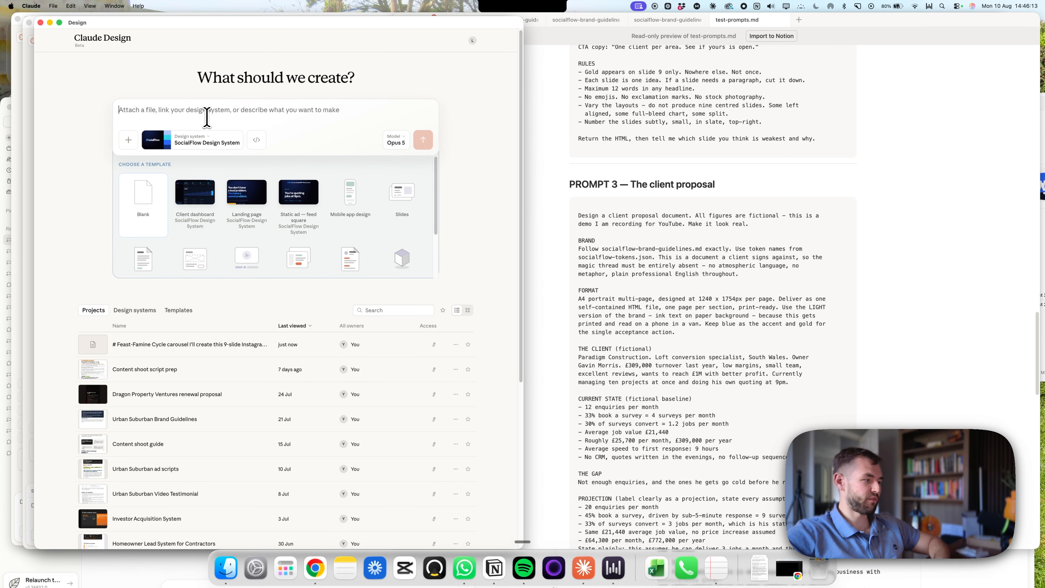
pyautogui.press('super+v')
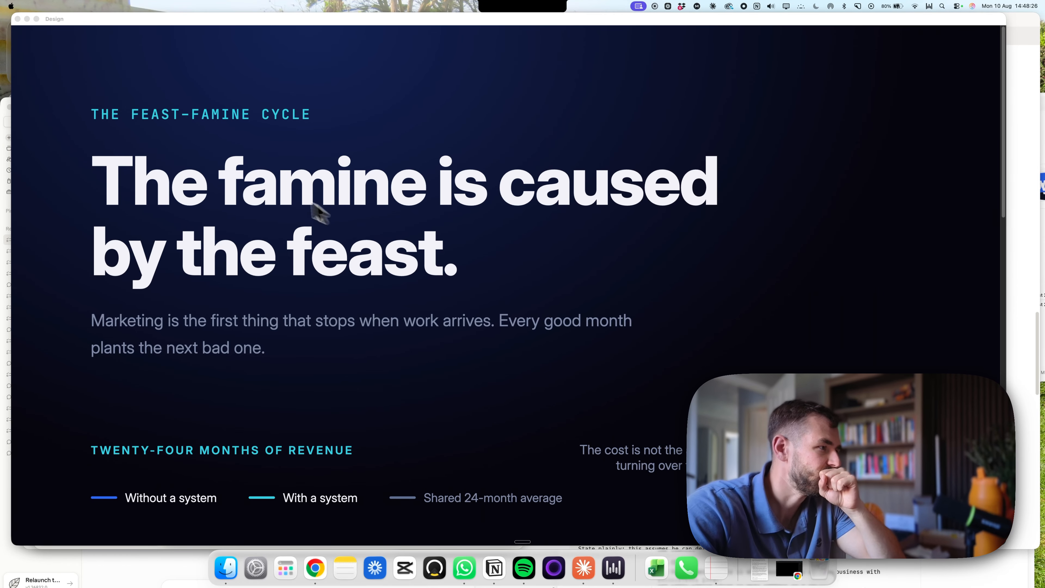
# Review the generated poster's headline, sub-copy and 24-month revenue chart, including its legend and shaded troughs
pyautogui.scroll(-1, 315, 181)
pyautogui.scroll(-5, 319, 189)
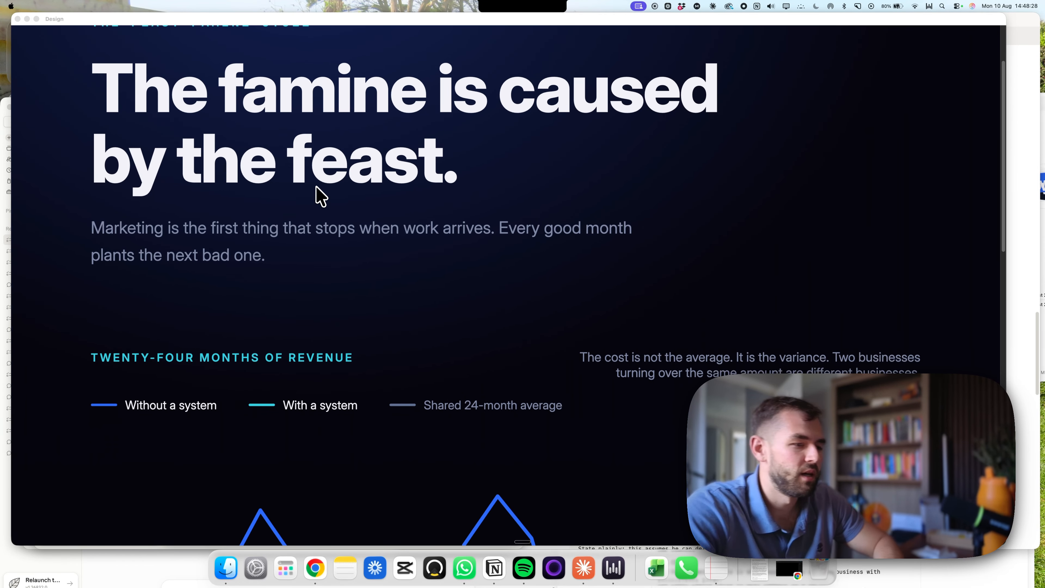
pyautogui.scroll(5, 288, 288)
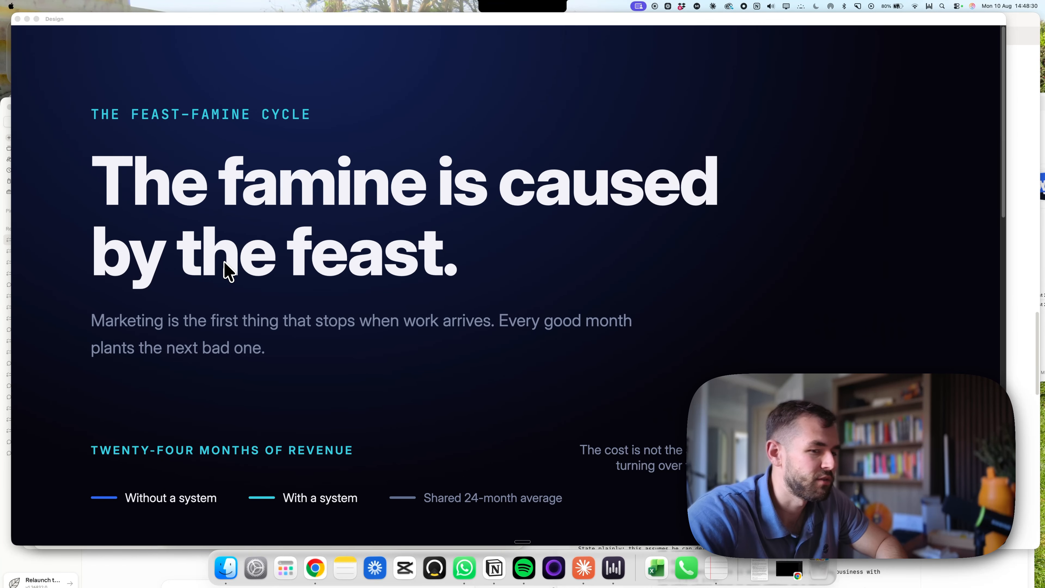
pyautogui.scroll(-3, 393, 259)
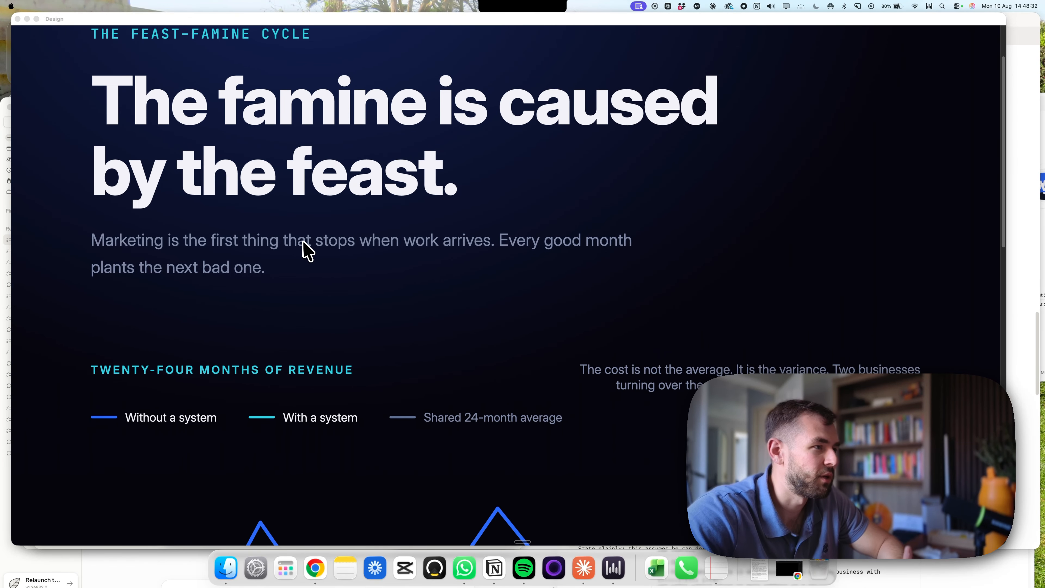
pyautogui.scroll(-15, 306, 249)
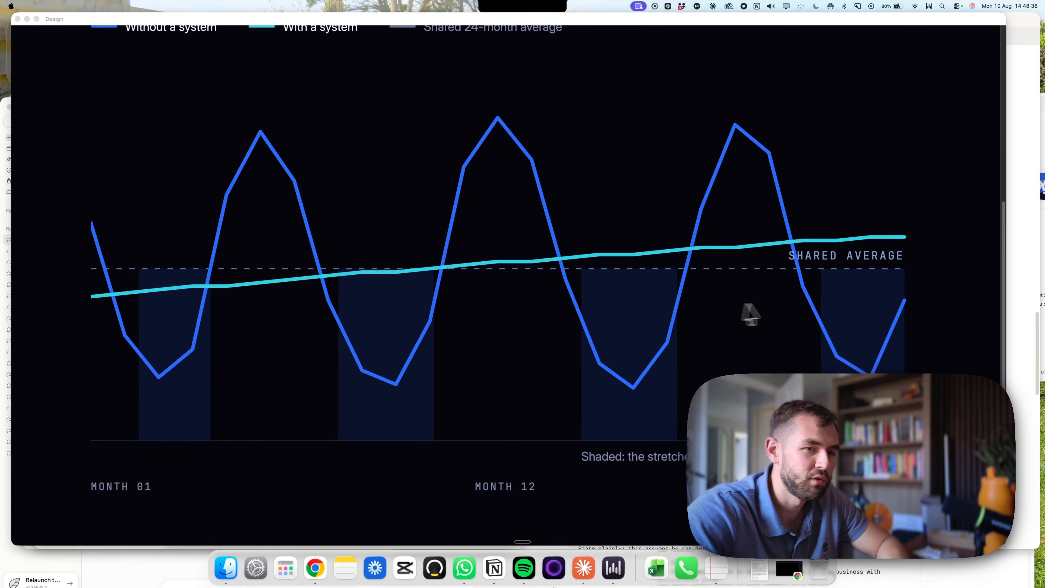
pyautogui.scroll(-3, 813, 303)
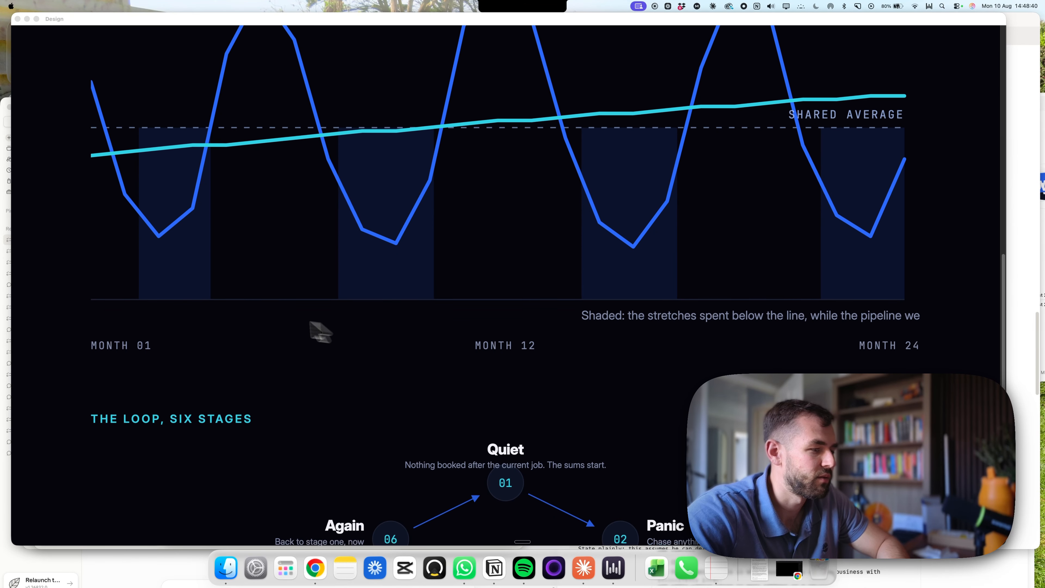
pyautogui.scroll(5, 473, 247)
pyautogui.scroll(2, 230, 176)
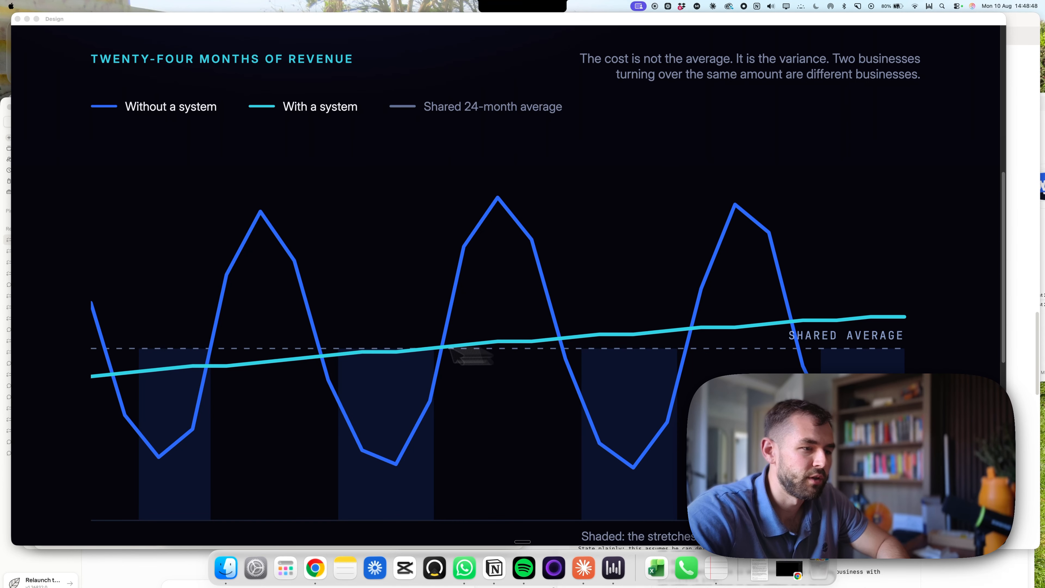
pyautogui.scroll(2, 442, 191)
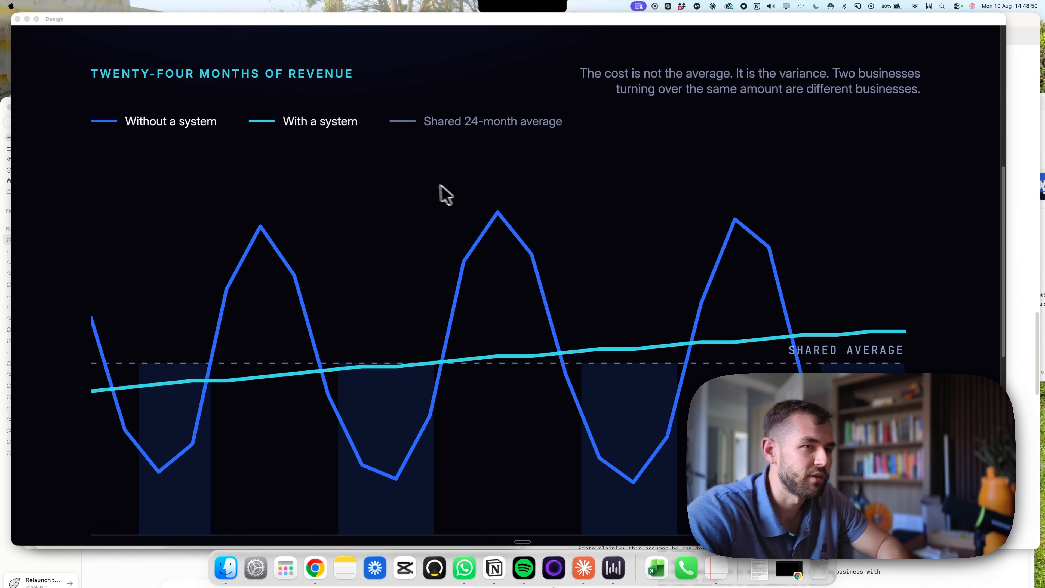
pyautogui.scroll(4, 426, 191)
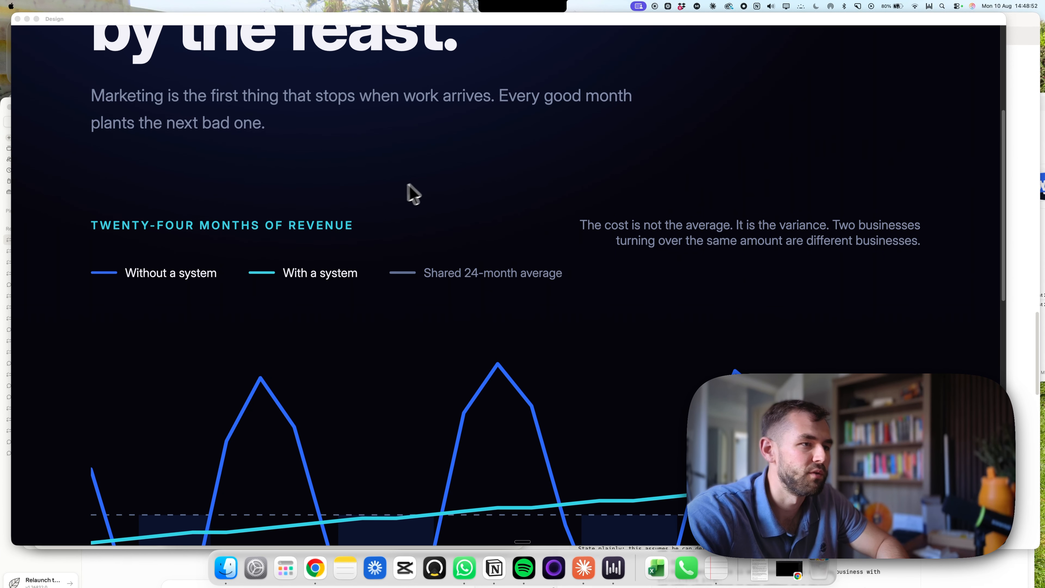
# Review the poster's six-stage loop diagram, return to the headline and close the poster window
pyautogui.scroll(-14, 410, 206)
pyautogui.scroll(-2, 505, 232)
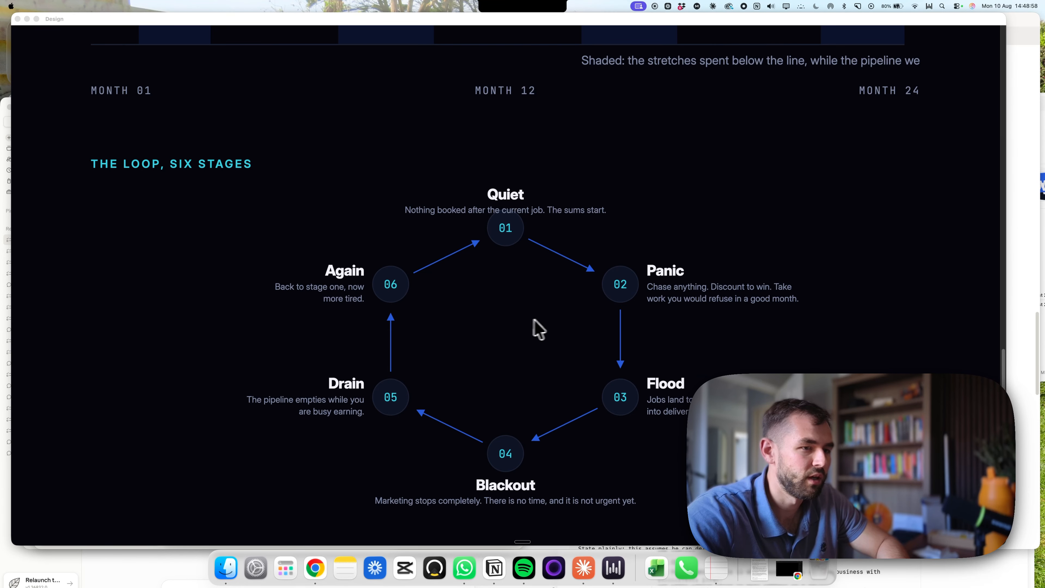
pyautogui.scroll(4, 609, 329)
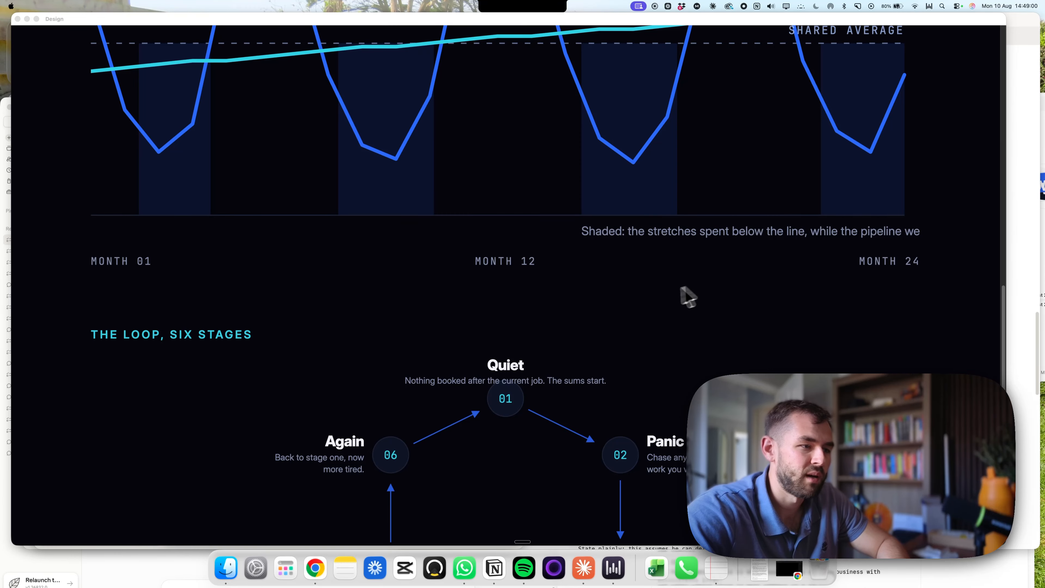
pyautogui.scroll(-4, 650, 300)
pyautogui.scroll(10, 535, 305)
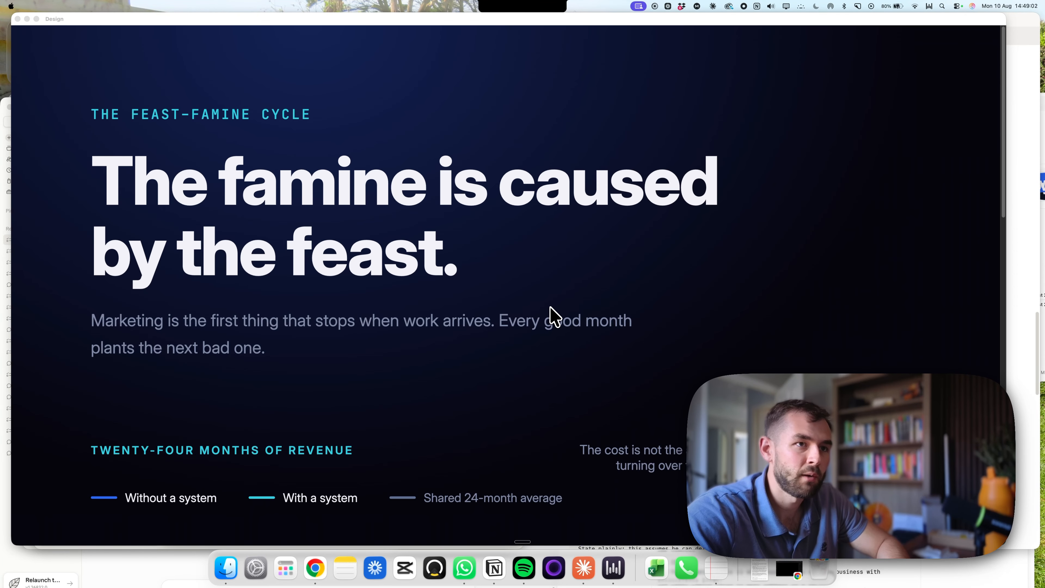
pyautogui.click(18, 19)
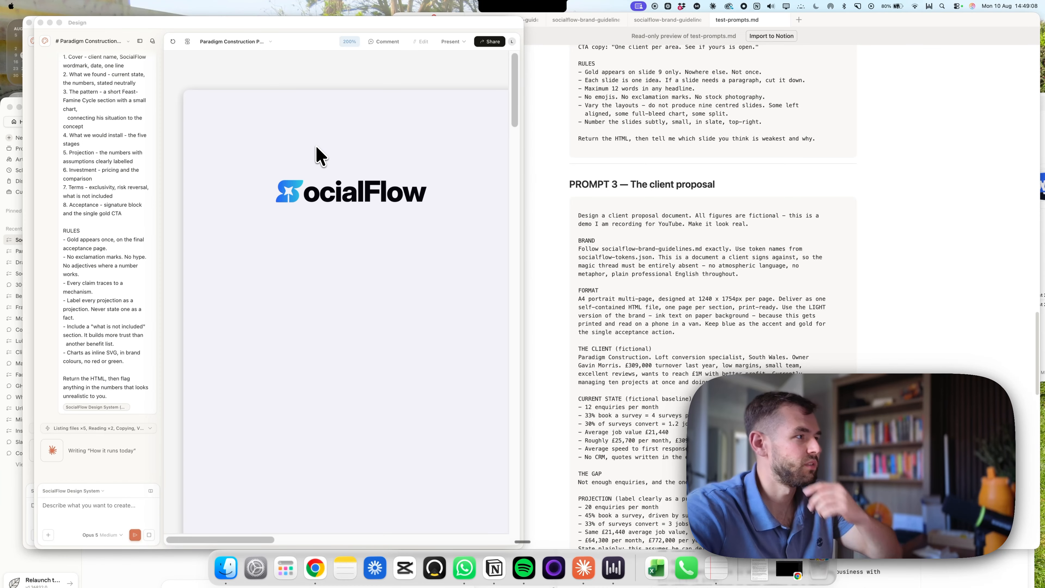
# Look over the cover page of the Paradigm Construction proposal in its preview
pyautogui.scroll(-10, 325, 177)
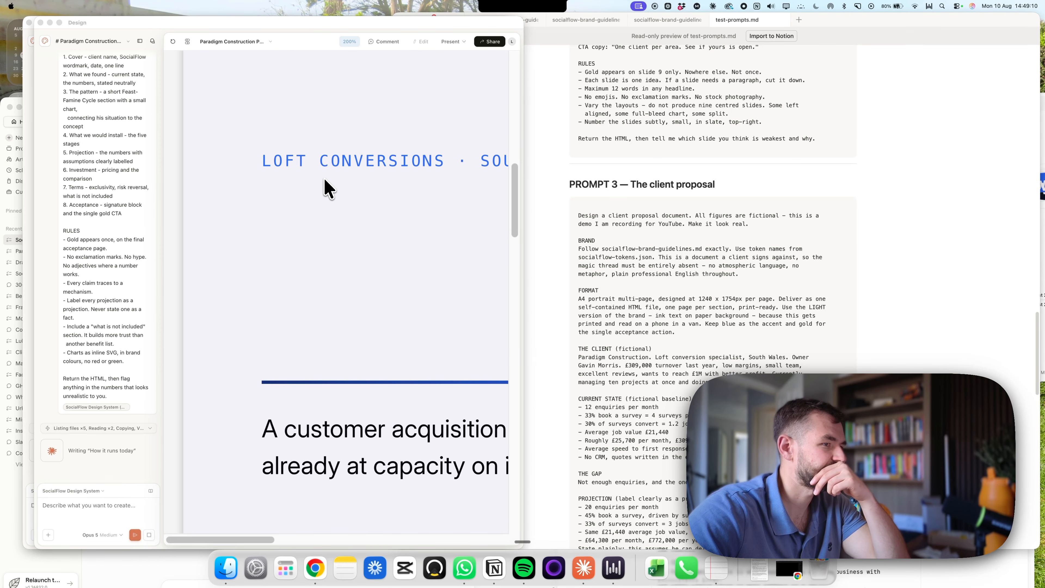
pyautogui.hscroll(7, 326, 188)
pyautogui.hscroll(-7, 326, 187)
pyautogui.scroll(4, 316, 192)
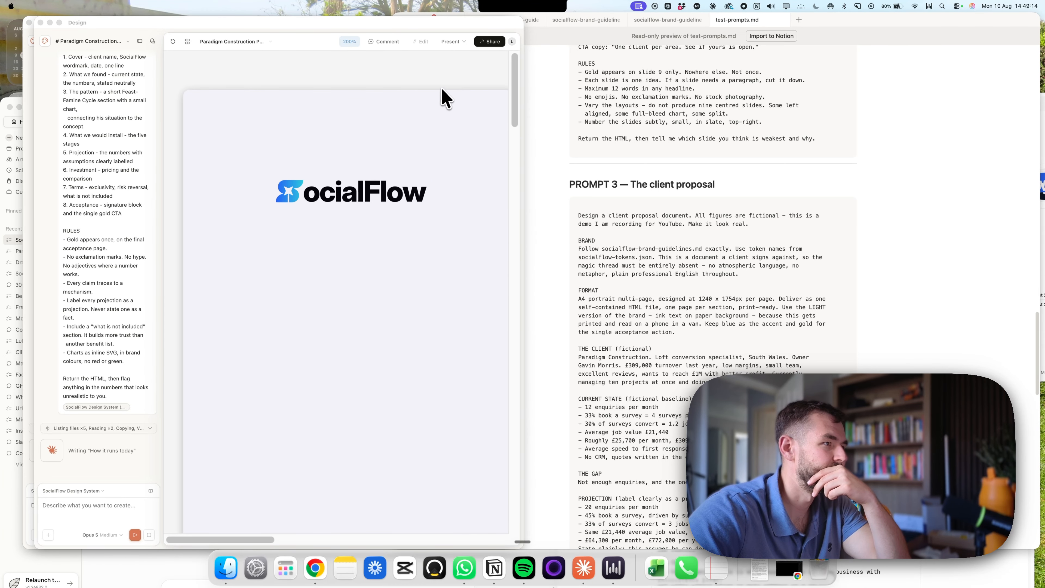
# Try to present the Paradigm Construction proposal within the current window
pyautogui.click(455, 41)
pyautogui.click(454, 42)
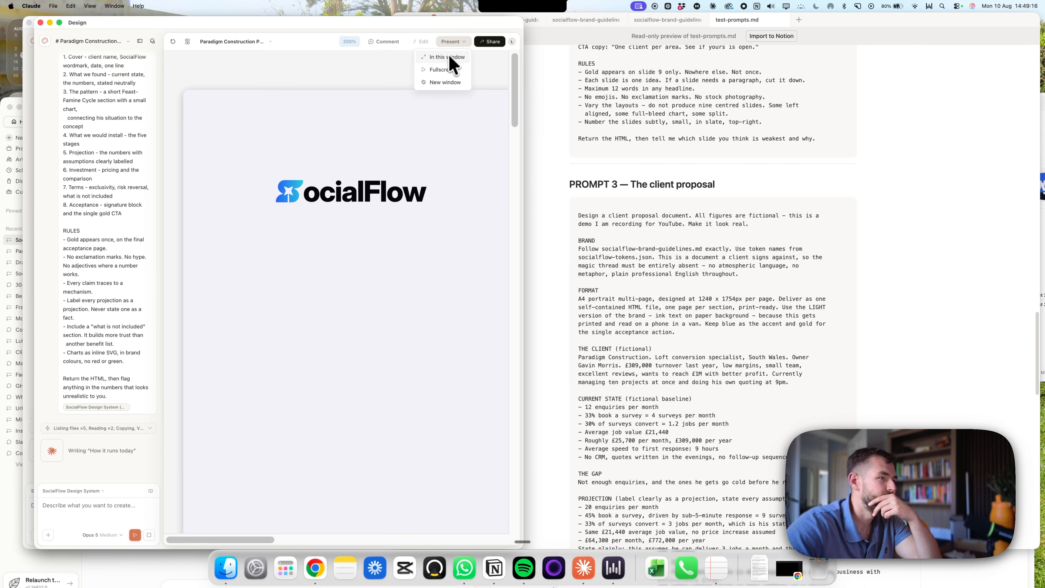
pyautogui.click(452, 58)
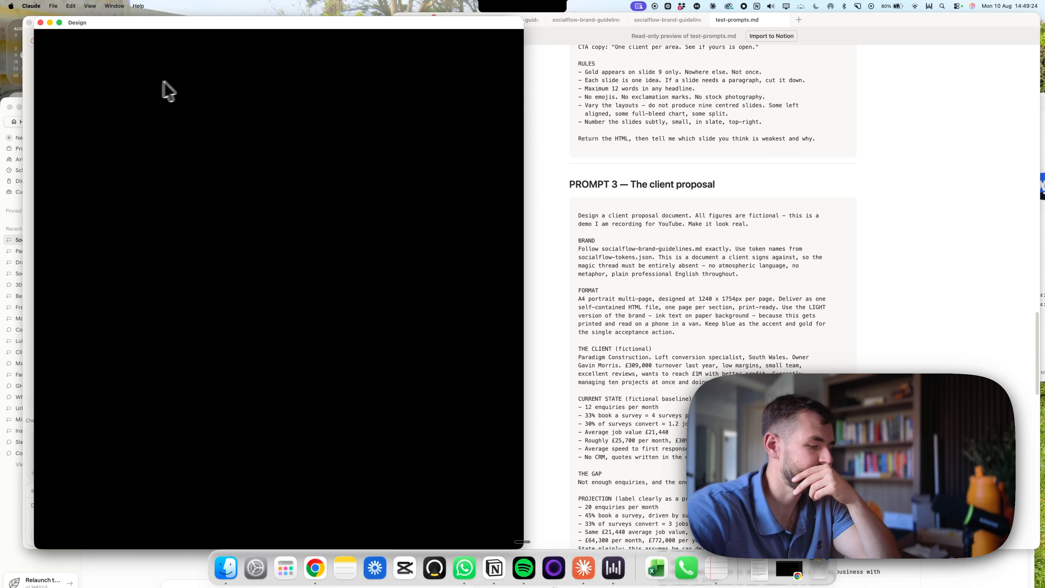
pyautogui.press('Escape')
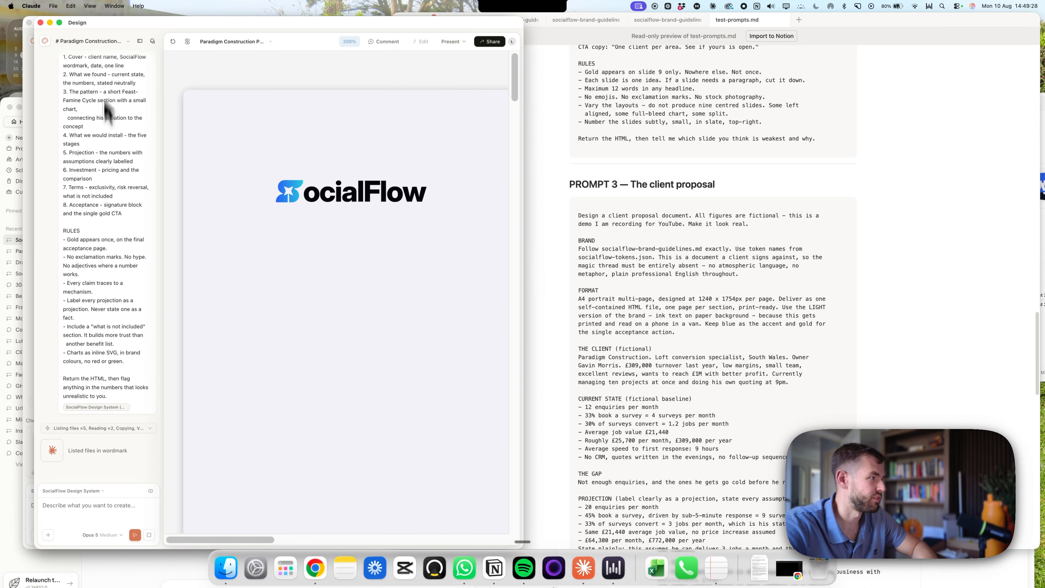
# Bring the Feast-Famine Carousel window forward and present the carousel fullscreen
pyautogui.moveTo(119, 30); pyautogui.dragTo(171, 61)
pyautogui.click(139, 41)
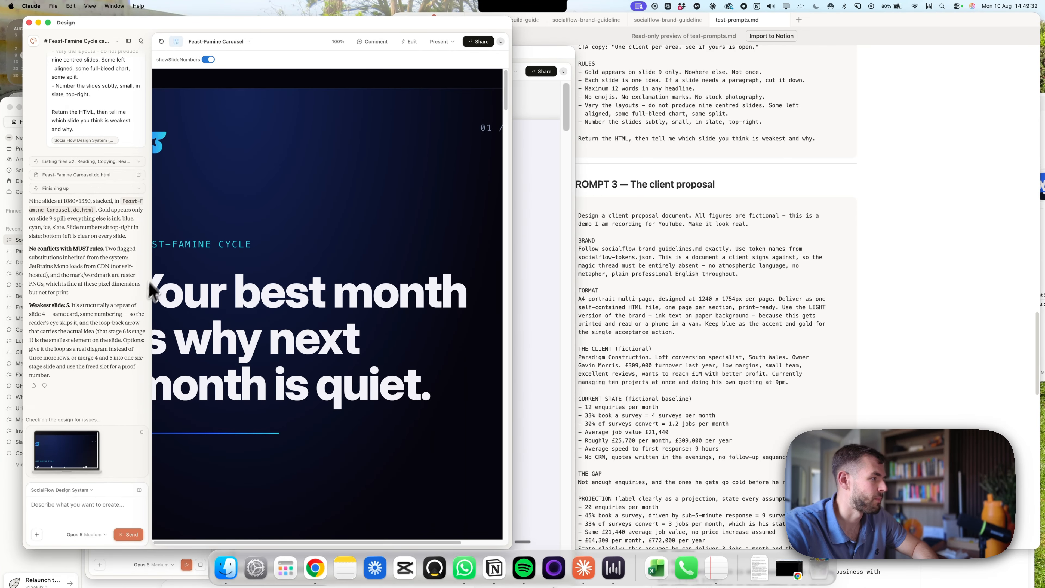
pyautogui.scroll(1, 128, 268)
pyautogui.click(446, 45)
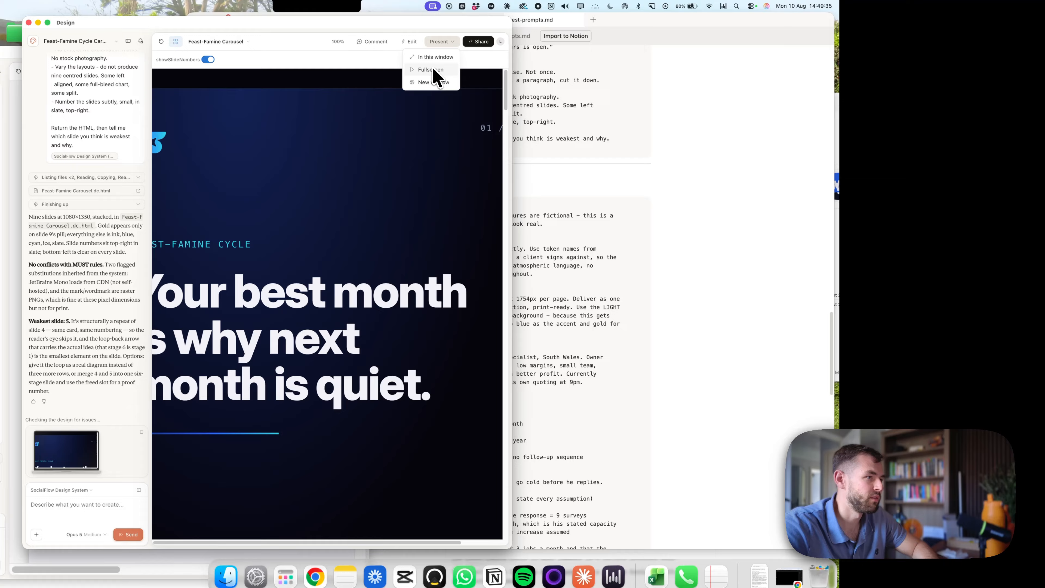
pyautogui.click(431, 70)
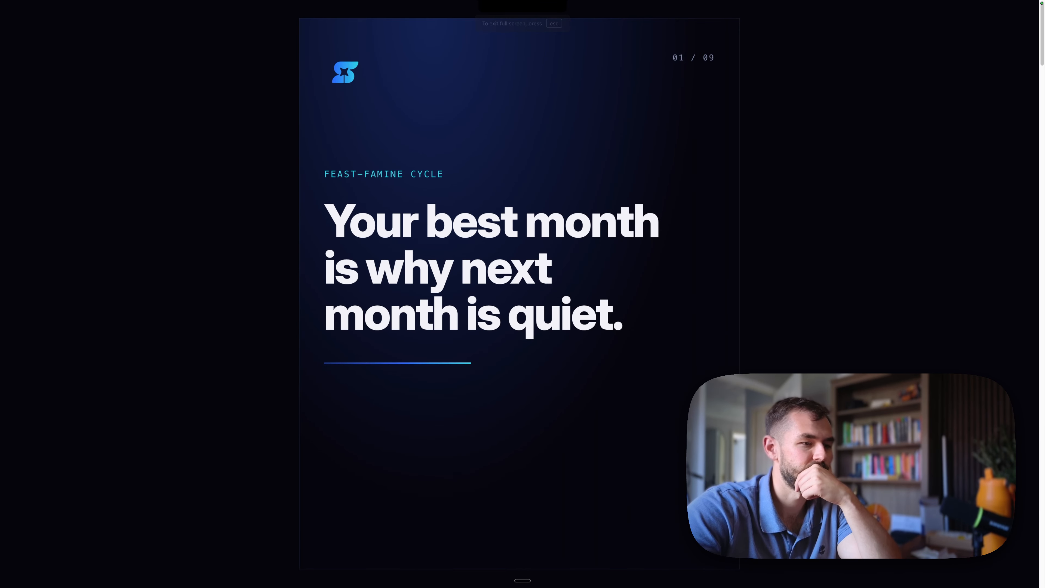
# Review carousel slides 1 to 4, covering the opening headline, the recognition slide, the 24-month revenue chart and stages 1–3
pyautogui.scroll(-7, 891, 284)
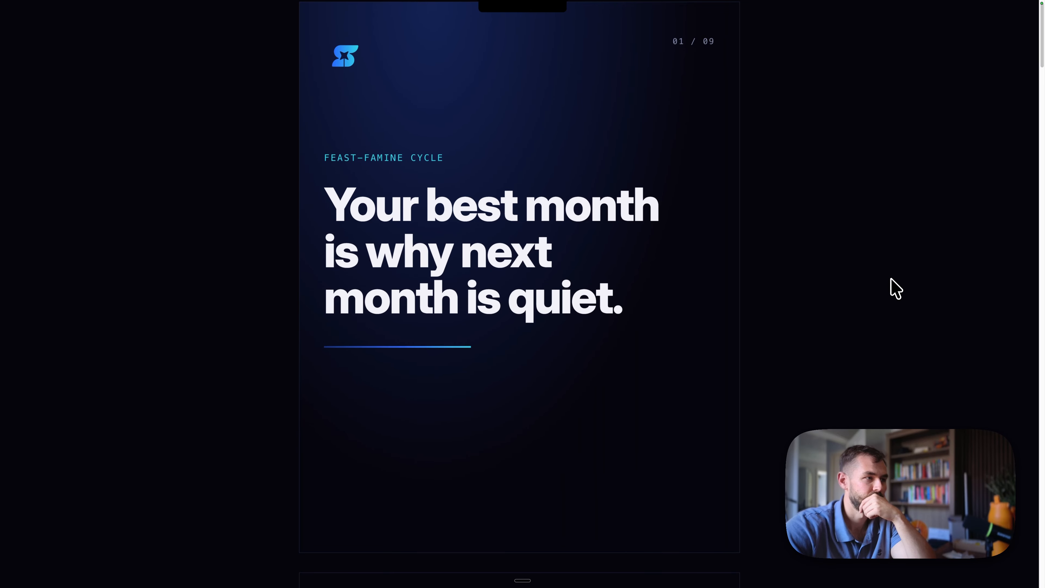
pyautogui.scroll(-13, 665, 329)
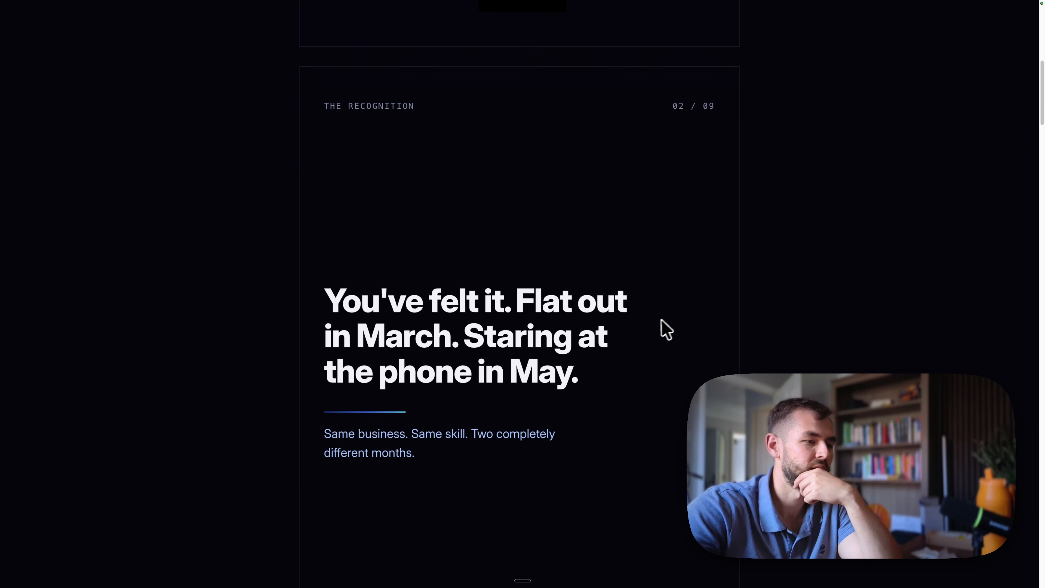
pyautogui.scroll(-6, 531, 344)
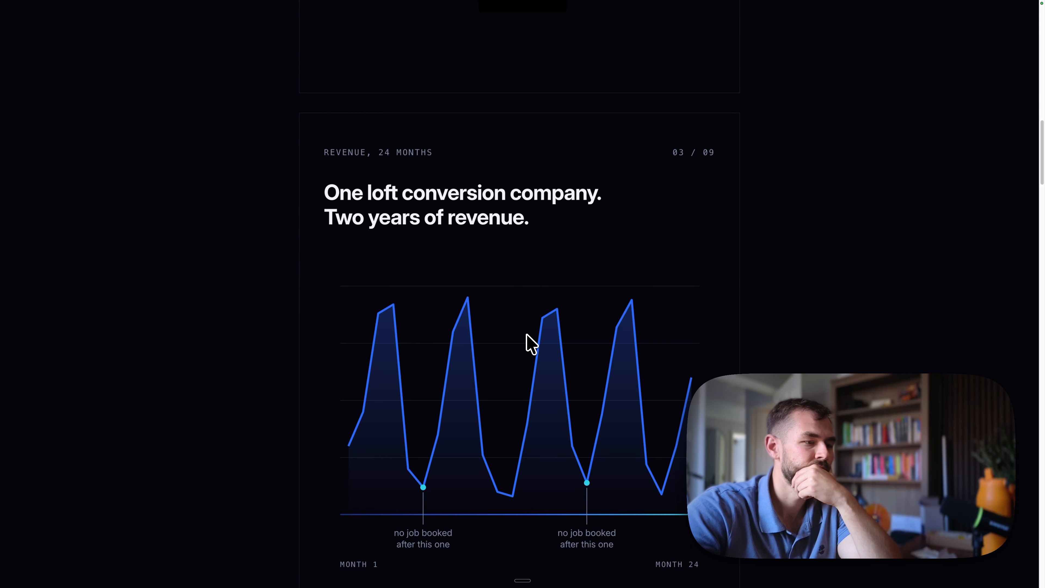
pyautogui.scroll(-12, 560, 358)
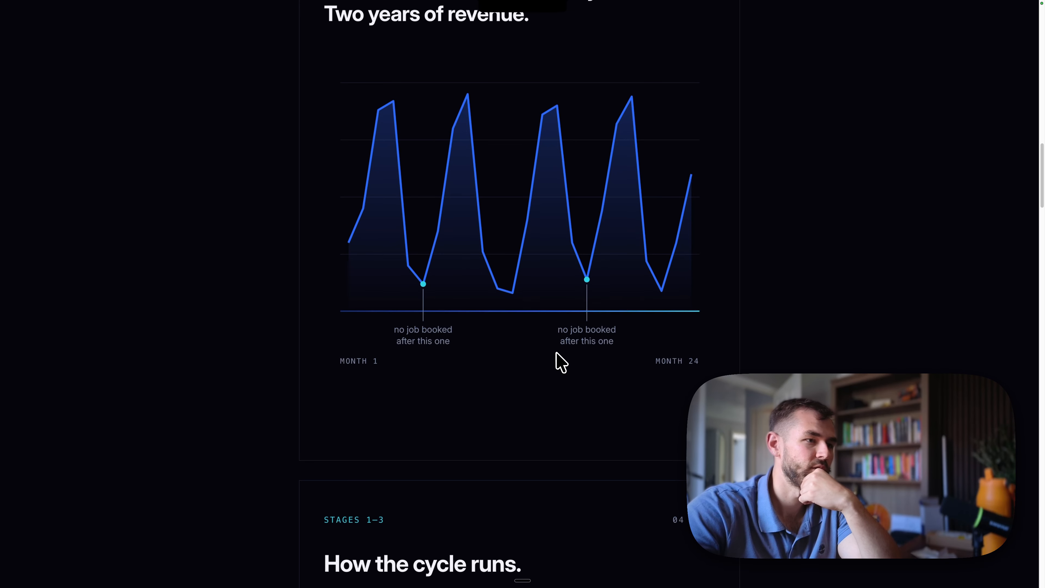
pyautogui.scroll(-2, 558, 368)
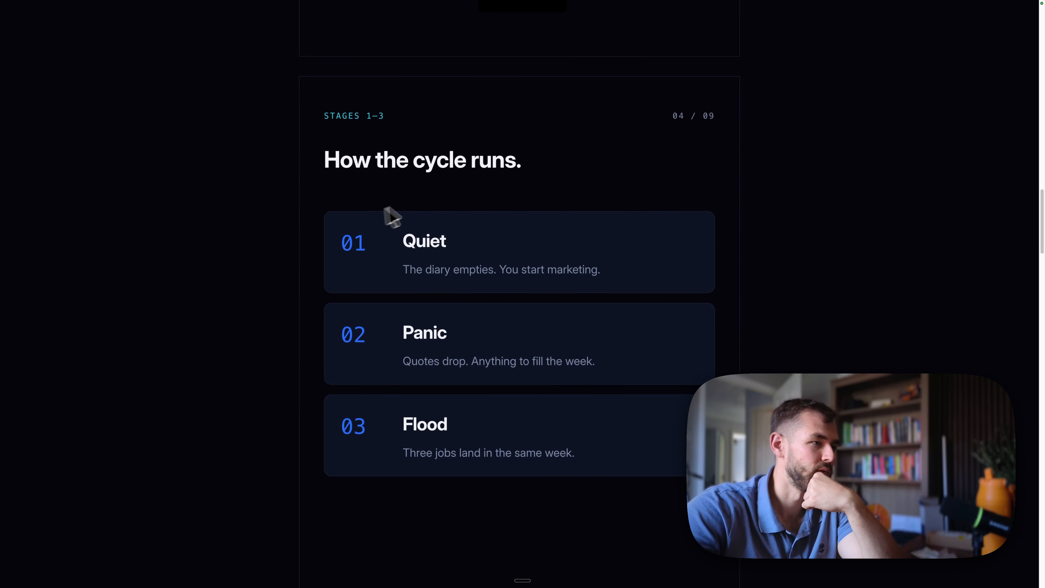
# Review the remaining carousel slides through the slide 9 call to action, return to slide 6 and exit the fullscreen presentation
pyautogui.scroll(-20, 464, 296)
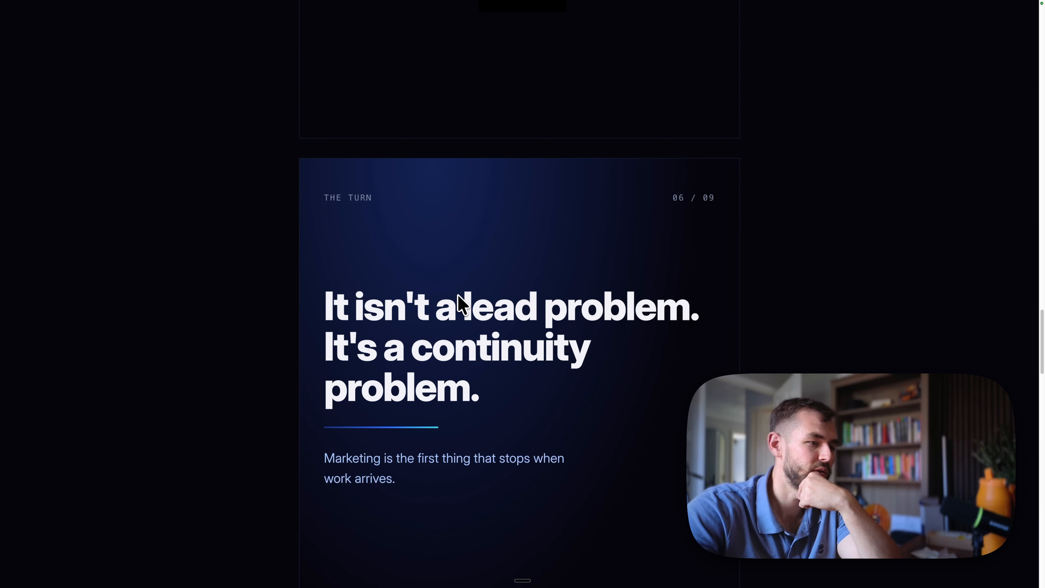
pyautogui.scroll(-4, 463, 305)
pyautogui.scroll(-10, 481, 206)
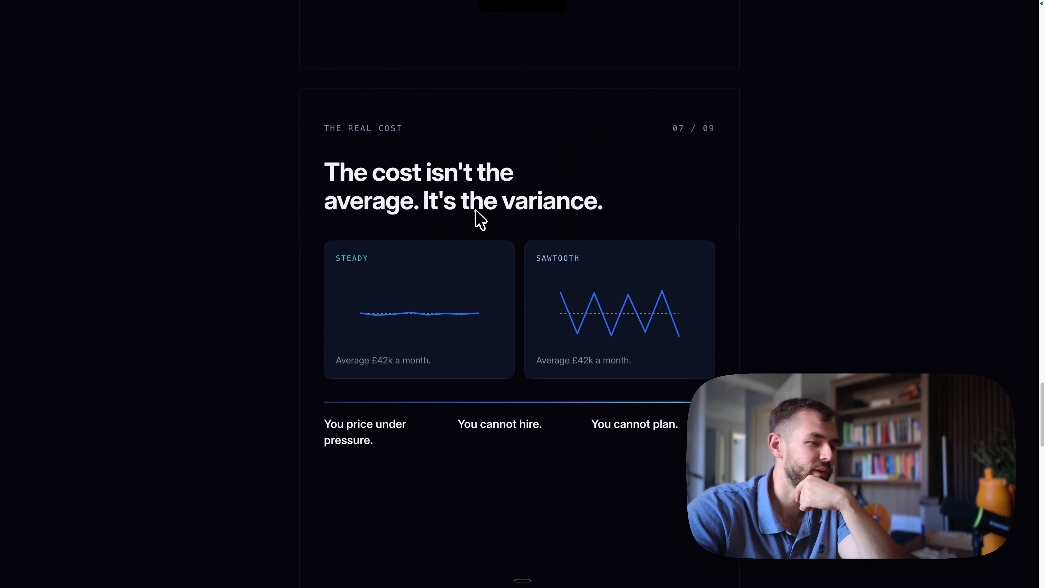
pyautogui.scroll(-15, 511, 253)
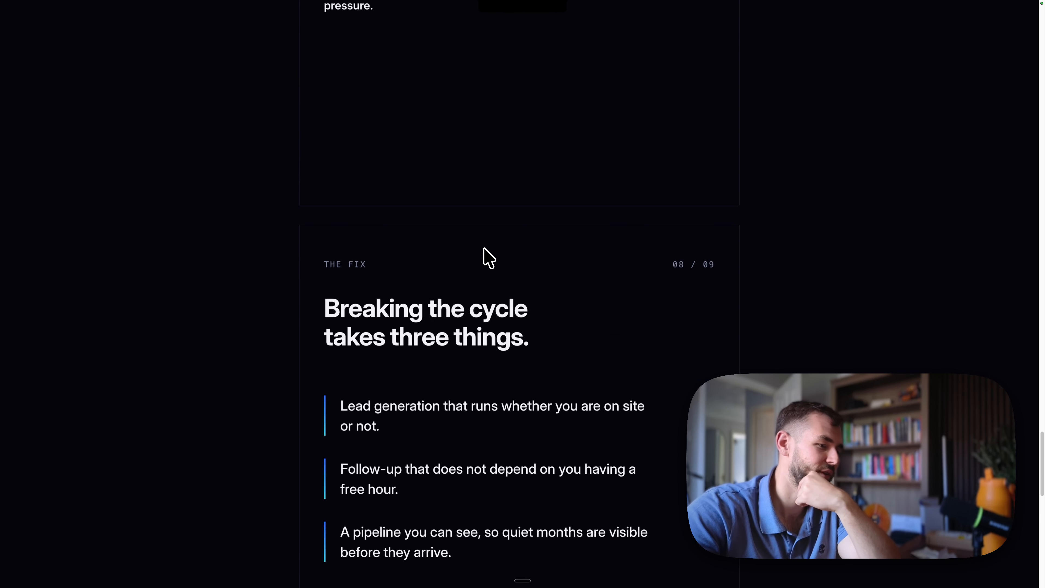
pyautogui.scroll(-11, 630, 251)
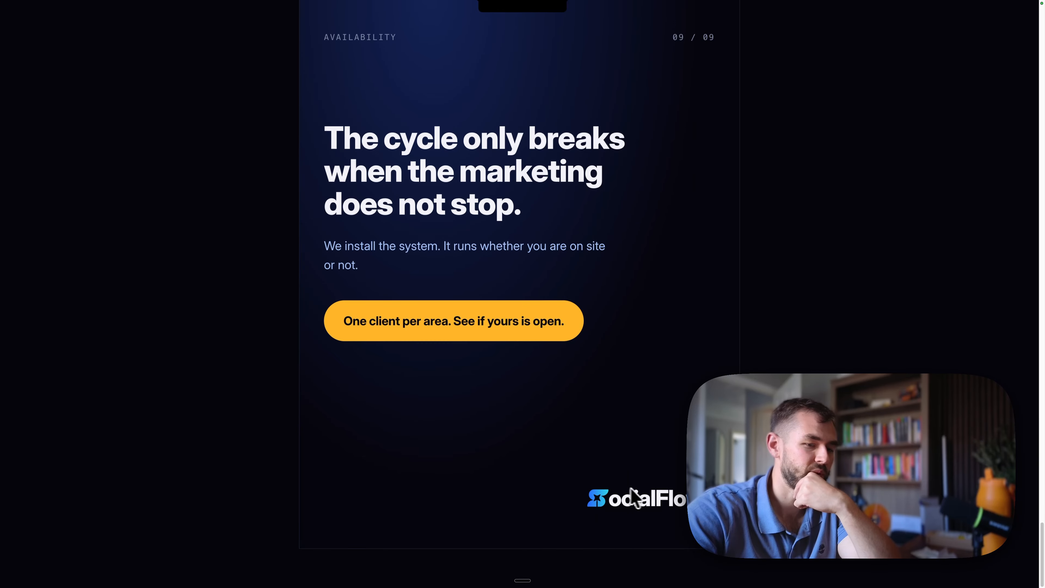
pyautogui.scroll(20, 600, 160)
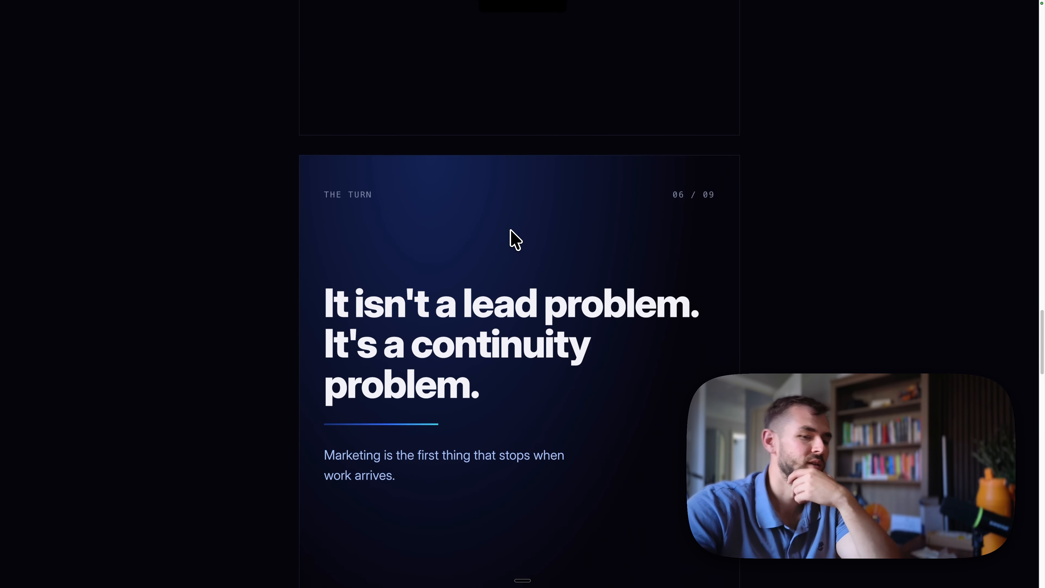
pyautogui.press('Escape')
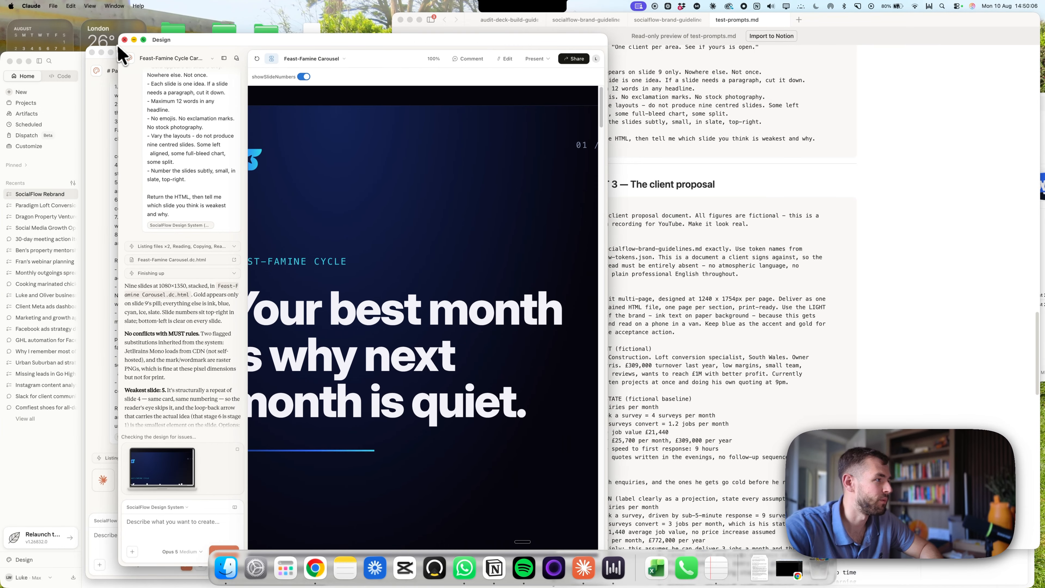
# Move the carousel window aside and bring the Paradigm Construction proposal window to the front, repositioned near the screen's upper-left corner
pyautogui.moveTo(214, 44); pyautogui.dragTo(278, 103)
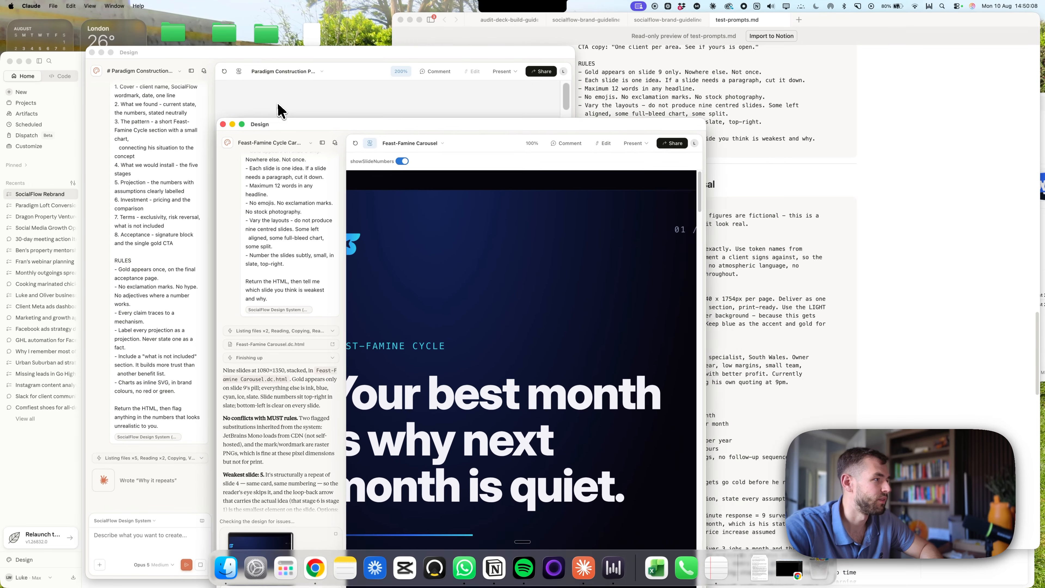
pyautogui.click(189, 99)
pyautogui.moveTo(177, 54); pyautogui.dragTo(99, 21)
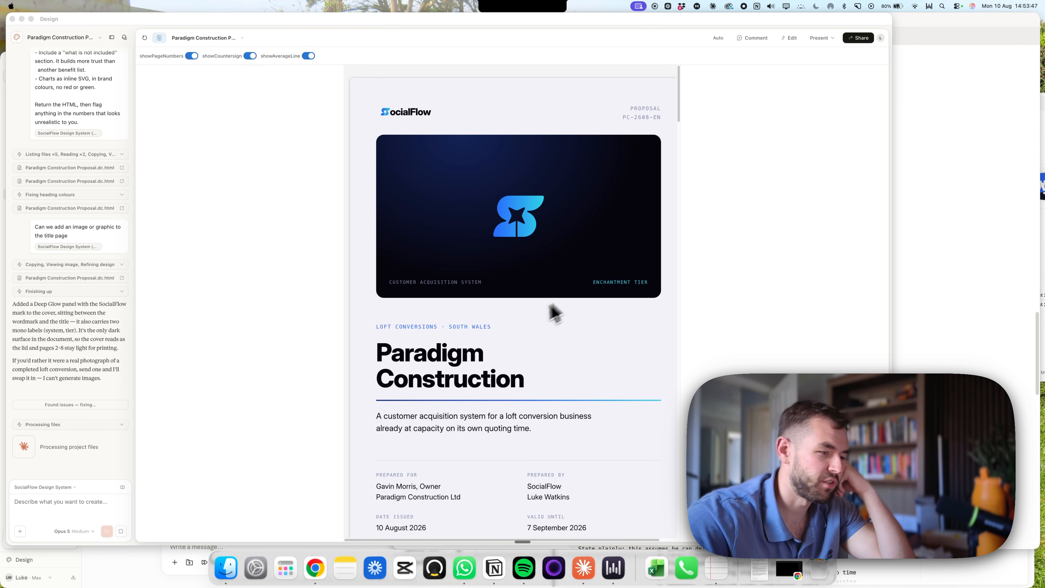
# Review the proposal's cover page, highlighting its title, and read the "What we found" figures in Section 01
pyautogui.scroll(-2, 550, 310)
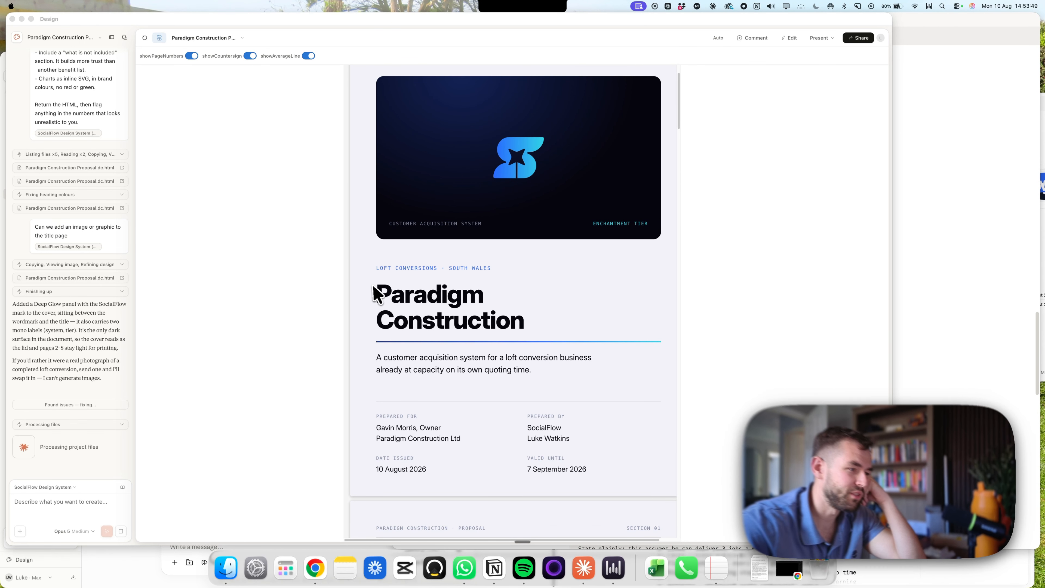
pyautogui.click(374, 288)
pyautogui.moveTo(383, 291); pyautogui.dragTo(539, 335)
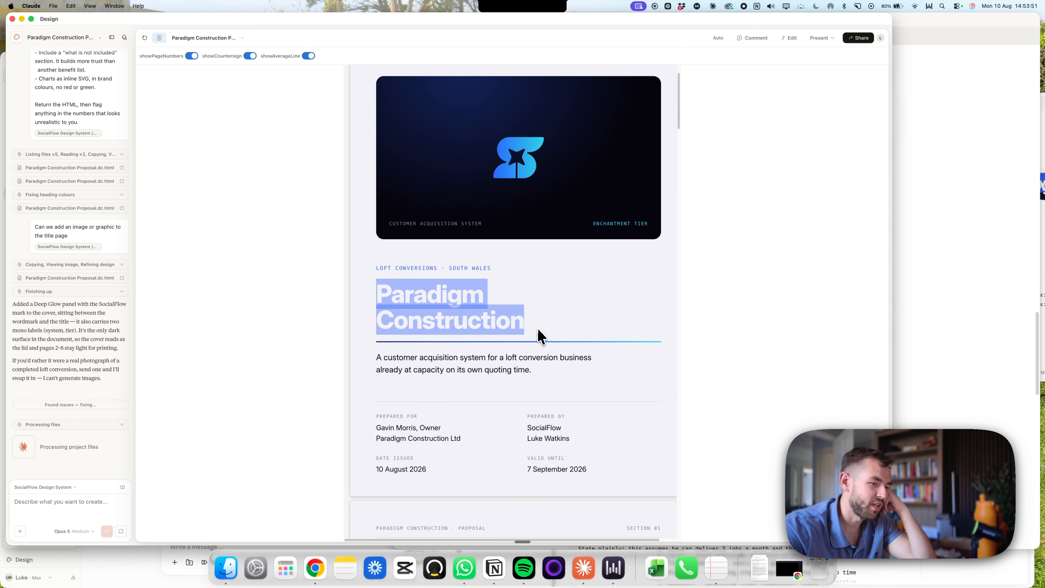
pyautogui.click(539, 337)
pyautogui.scroll(-7, 509, 330)
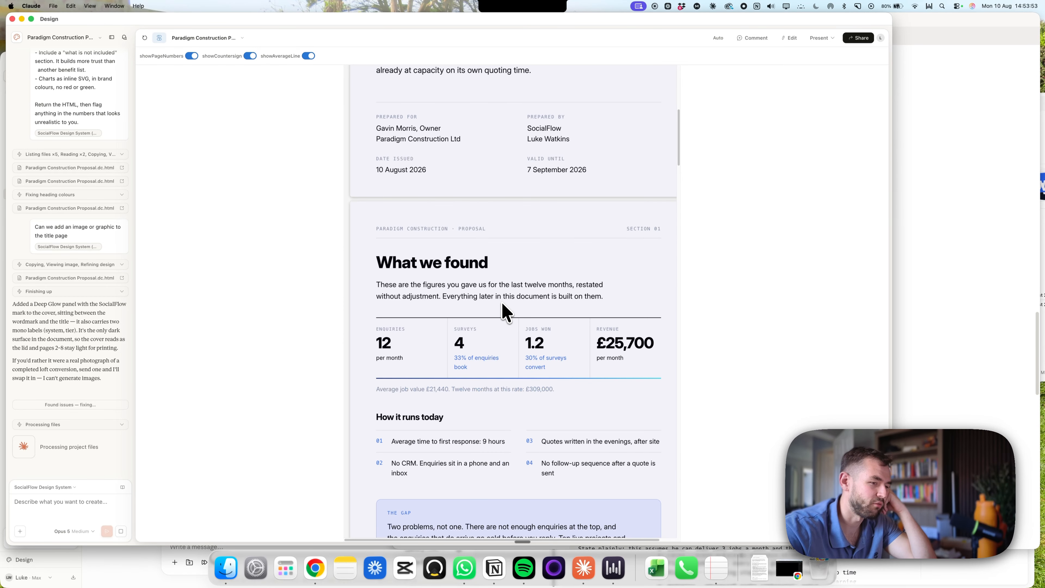
pyautogui.scroll(-5, 477, 289)
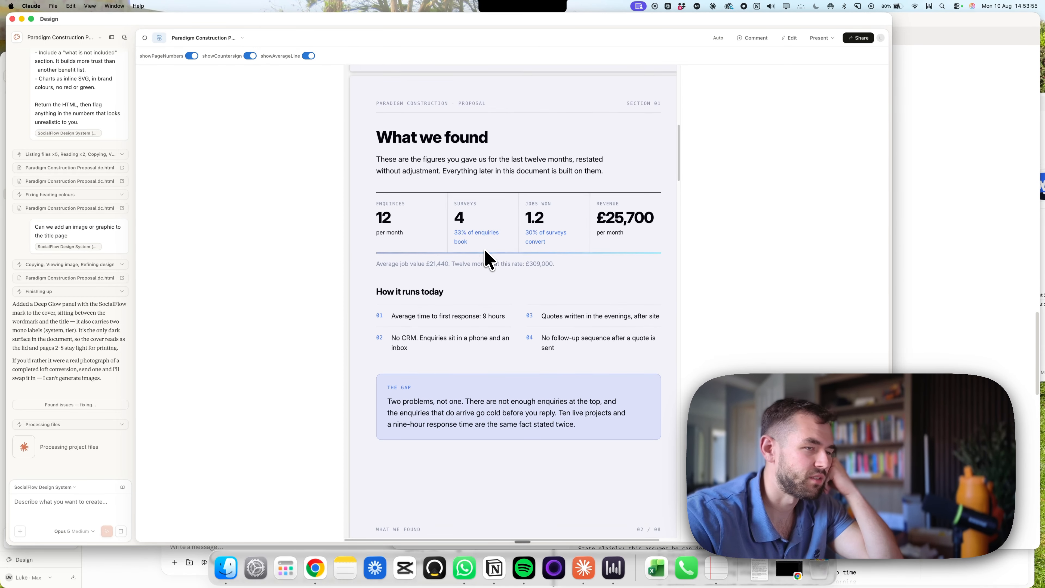
# Read the feast-famine cycle section with its revenue chart and the five stages under "What we would install"
pyautogui.scroll(-7, 509, 239)
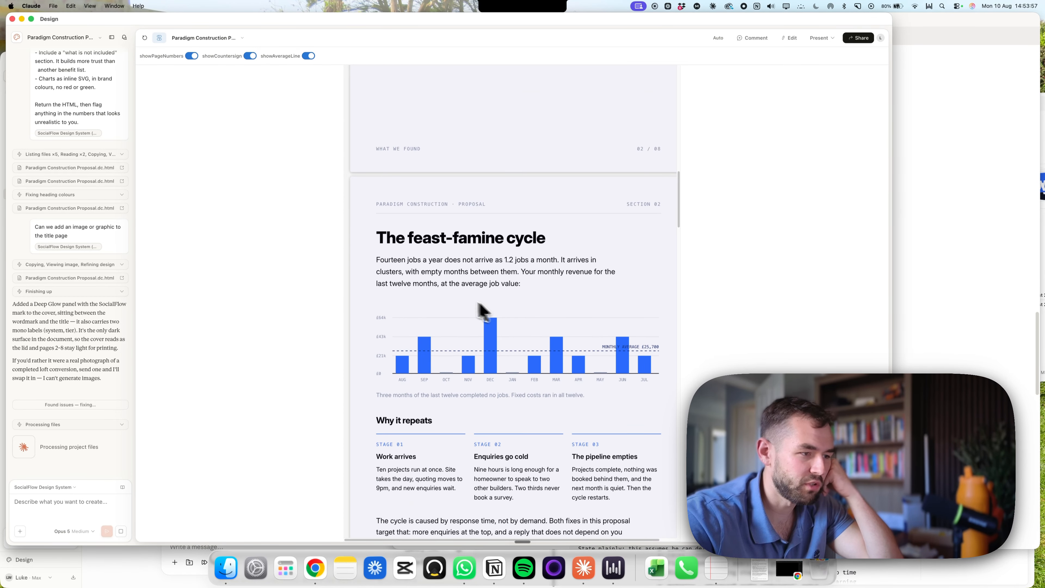
pyautogui.scroll(-4, 395, 334)
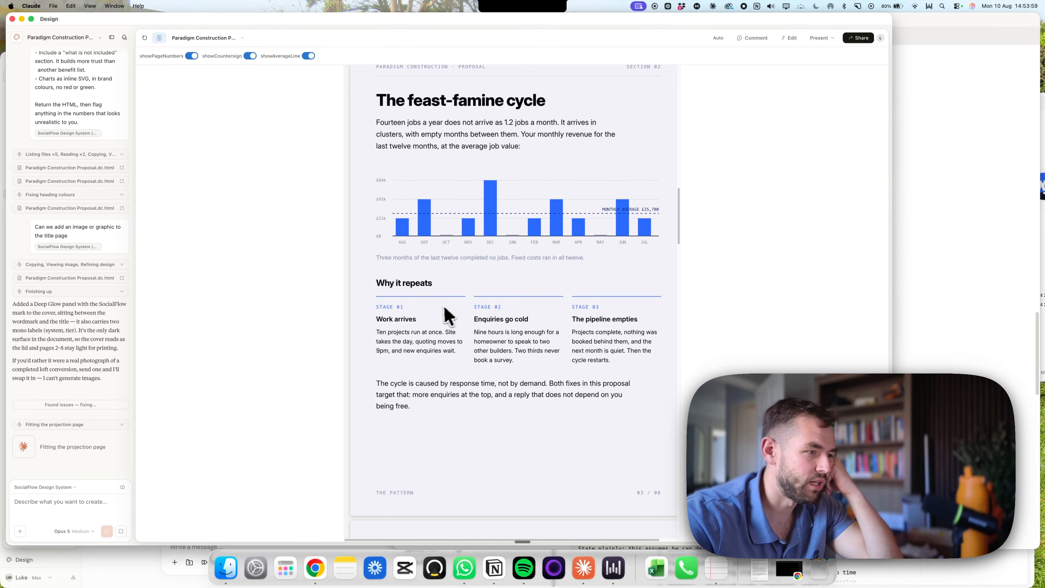
pyautogui.scroll(1, 462, 203)
pyautogui.scroll(-11, 431, 175)
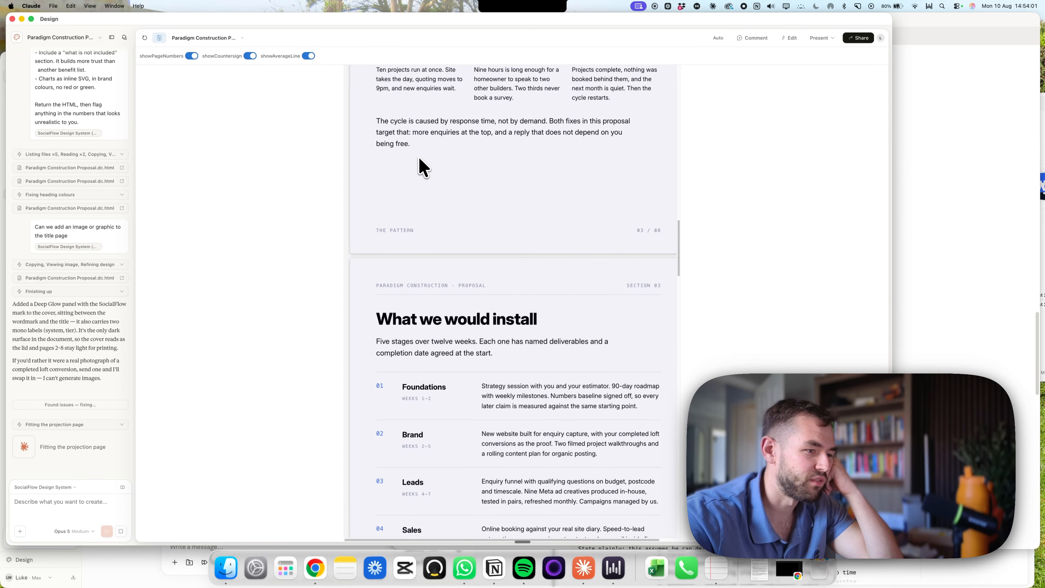
pyautogui.hscroll(2, 452, 216)
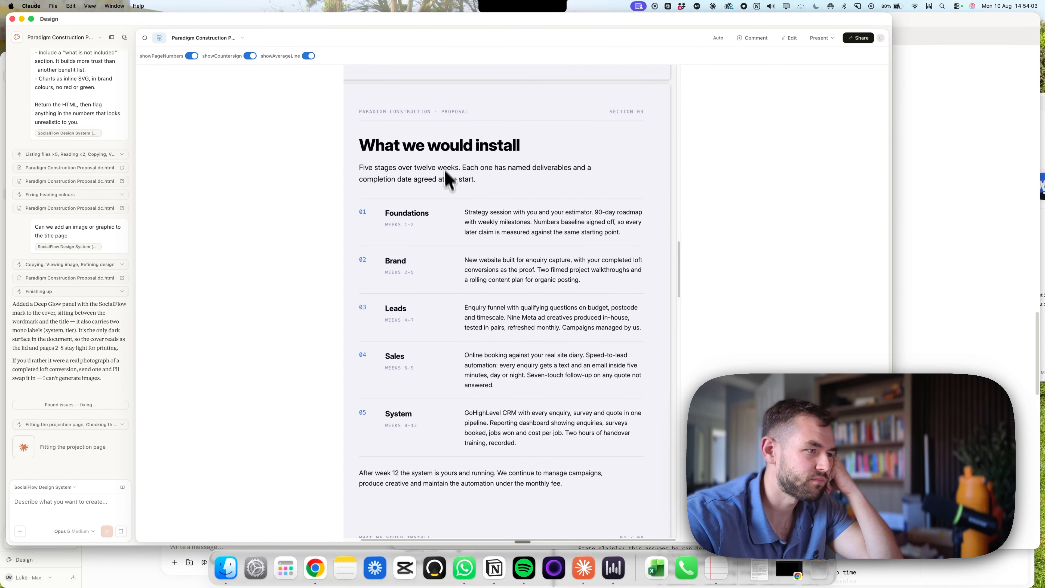
pyautogui.scroll(-9, 453, 247)
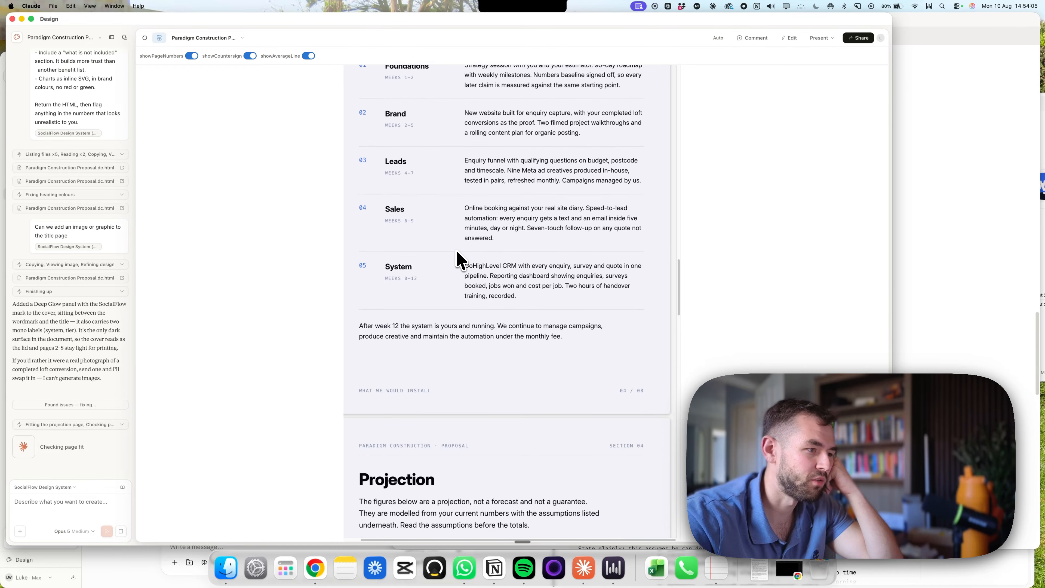
# Examine the proposal's Projection table and assumptions, and the Investment page's pricing and cost comparison
pyautogui.hscroll(-2, 450, 264)
pyautogui.scroll(-2, 515, 304)
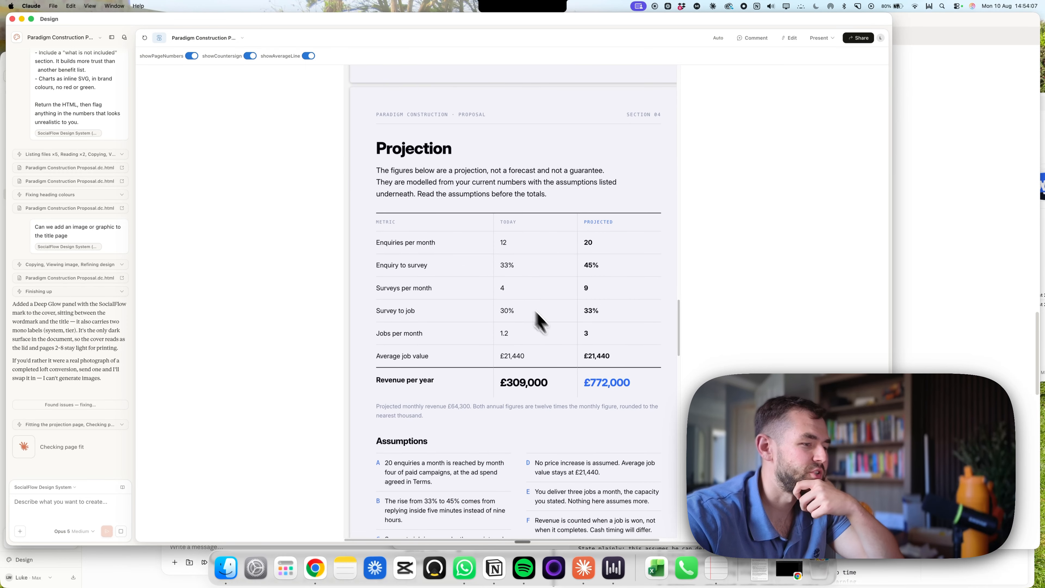
pyautogui.scroll(-1, 539, 329)
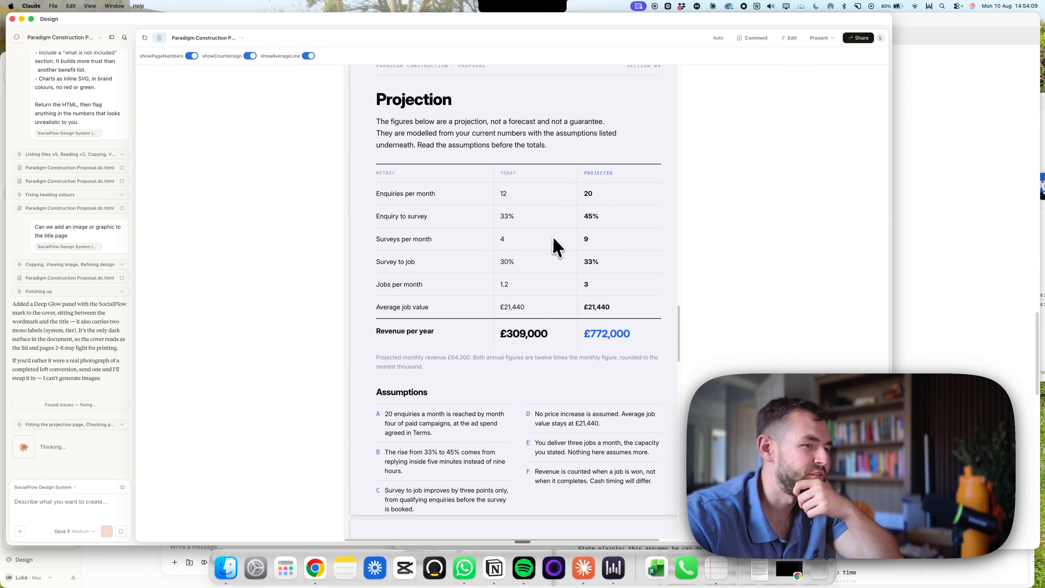
pyautogui.scroll(-10, 554, 240)
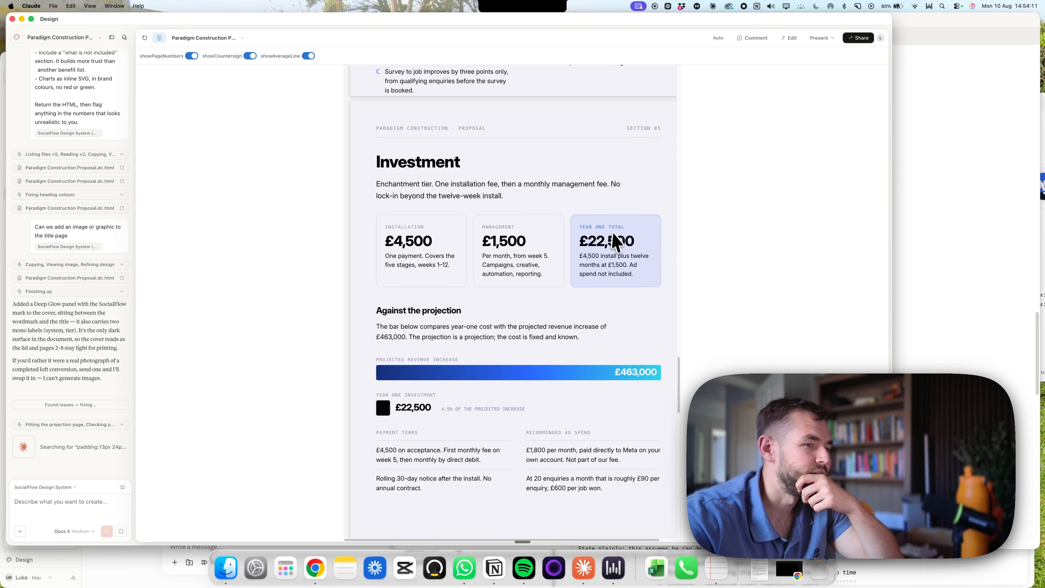
pyautogui.scroll(-4, 437, 218)
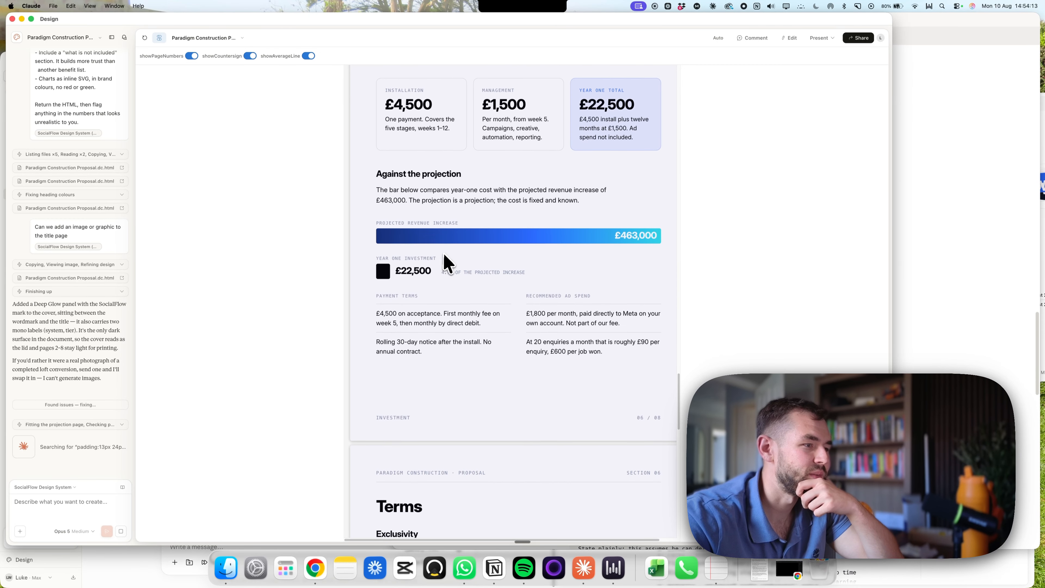
# Read the proposal's Terms page and the Acceptance page with its signature block and call to action
pyautogui.scroll(-10, 483, 243)
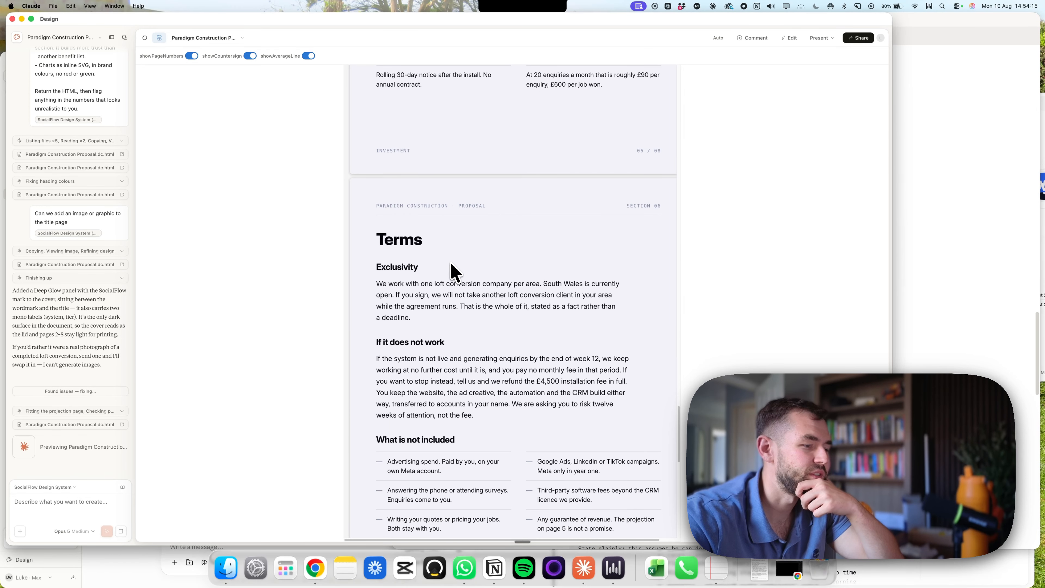
pyautogui.scroll(-10, 428, 160)
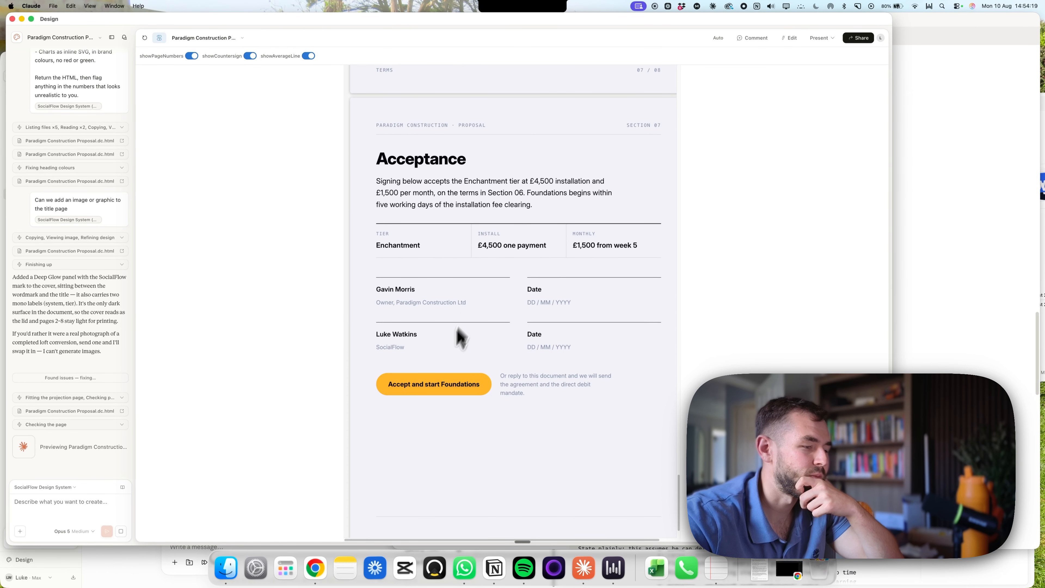
pyautogui.scroll(-2, 473, 348)
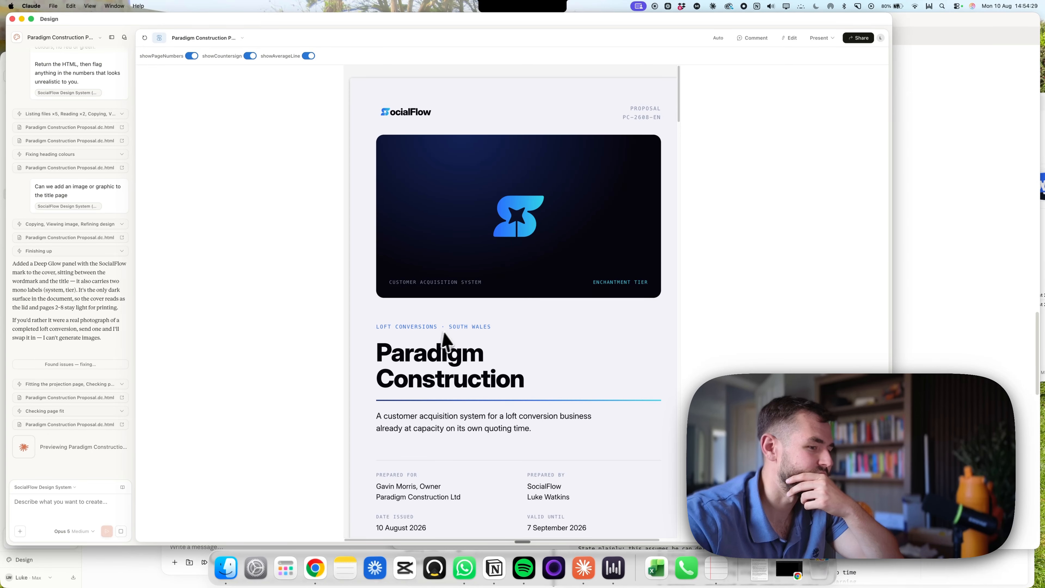
# Recheck the proposal's cover page and feast-famine chart, ending at the cover's title and client details
pyautogui.scroll(-6, 449, 344)
pyautogui.scroll(-20, 449, 334)
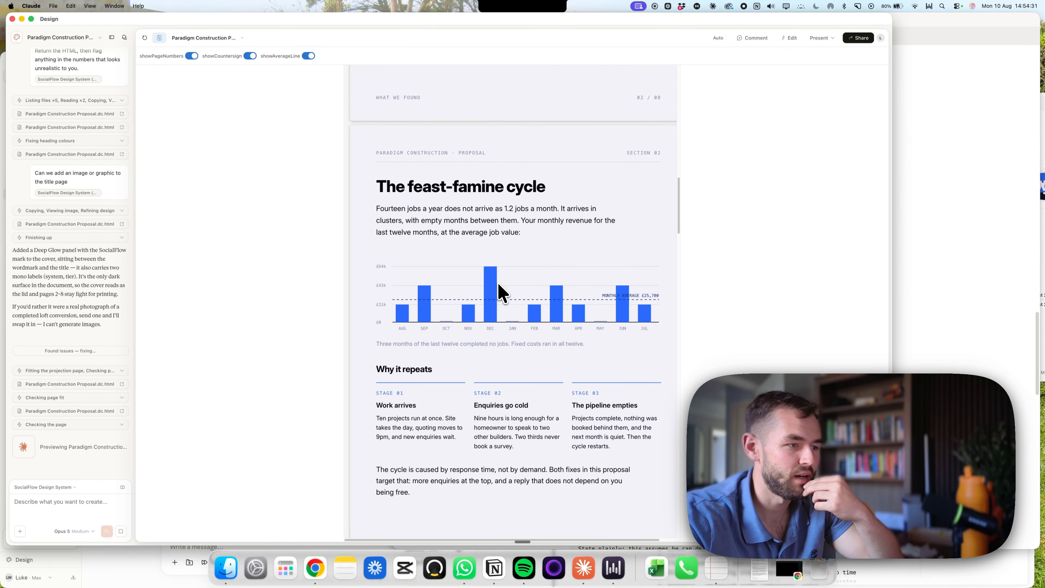
pyautogui.scroll(20, 498, 284)
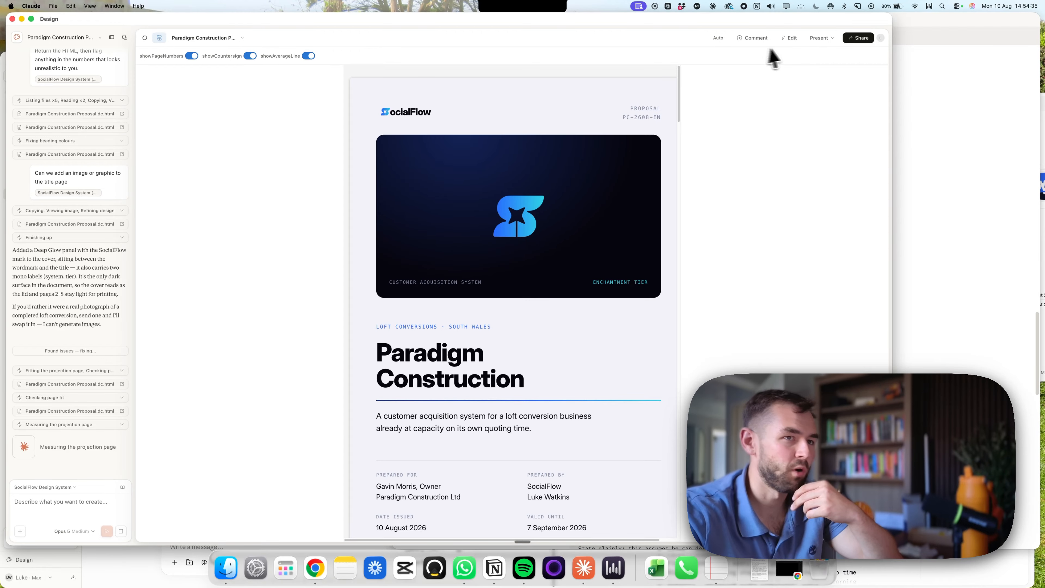
pyautogui.scroll(-1, 591, 206)
pyautogui.scroll(-4, 458, 212)
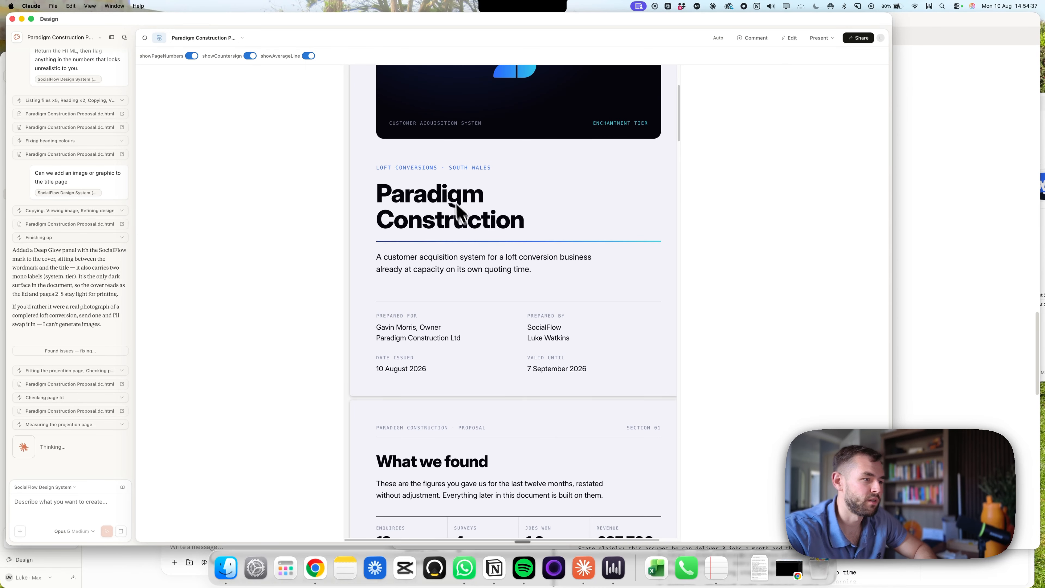
# Open the cover's "Paradigm Construction" heading for text editing and discard the edit
pyautogui.doubleClick(463, 201)
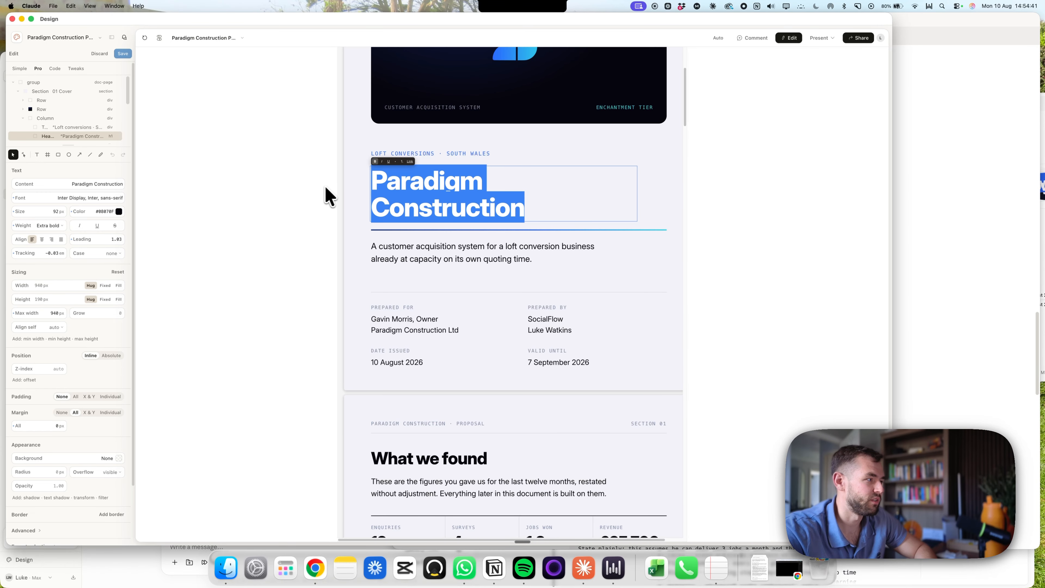
pyautogui.click(99, 54)
# Examine the proposal's sharing and export options, including the additional formats and connected apps, and return to the cover page
pyautogui.scroll(-15, 516, 313)
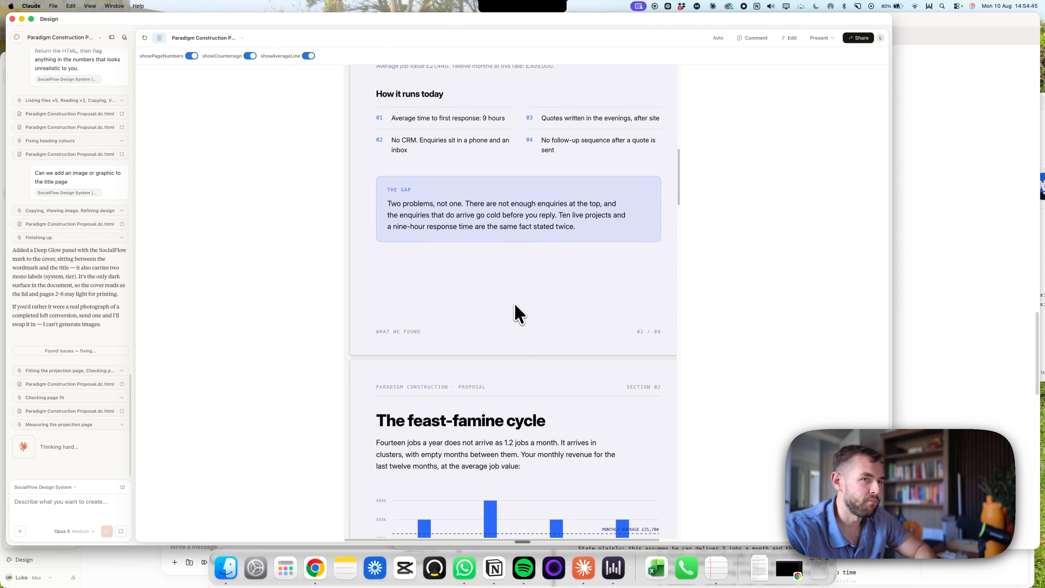
pyautogui.scroll(-8, 681, 152)
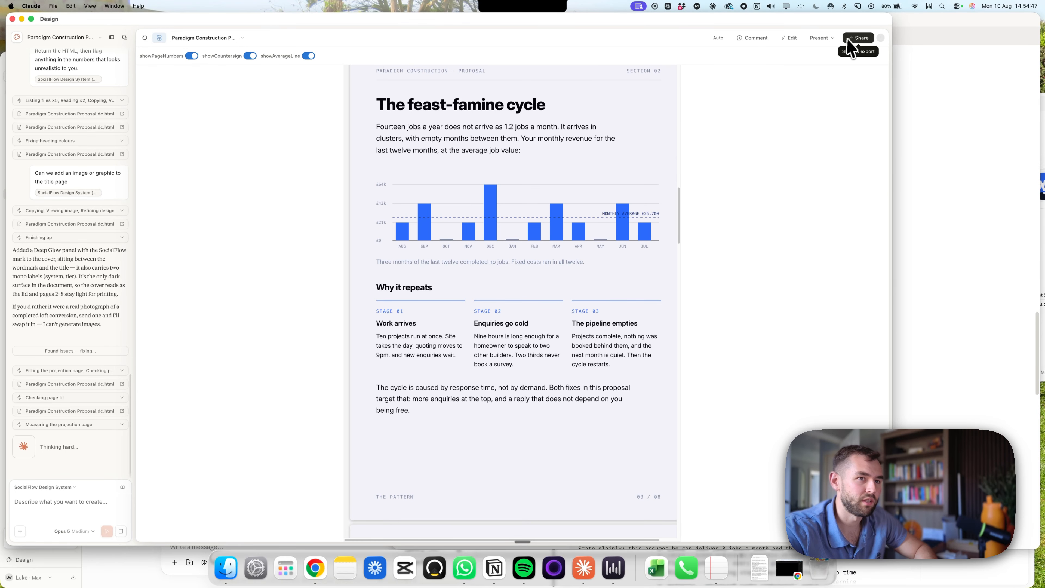
pyautogui.click(851, 41)
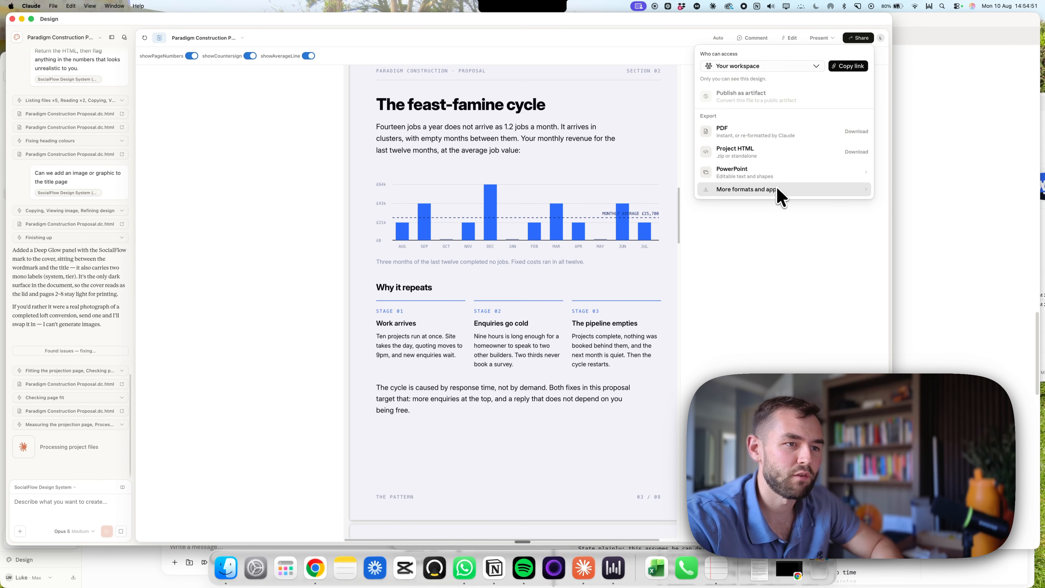
pyautogui.click(844, 190)
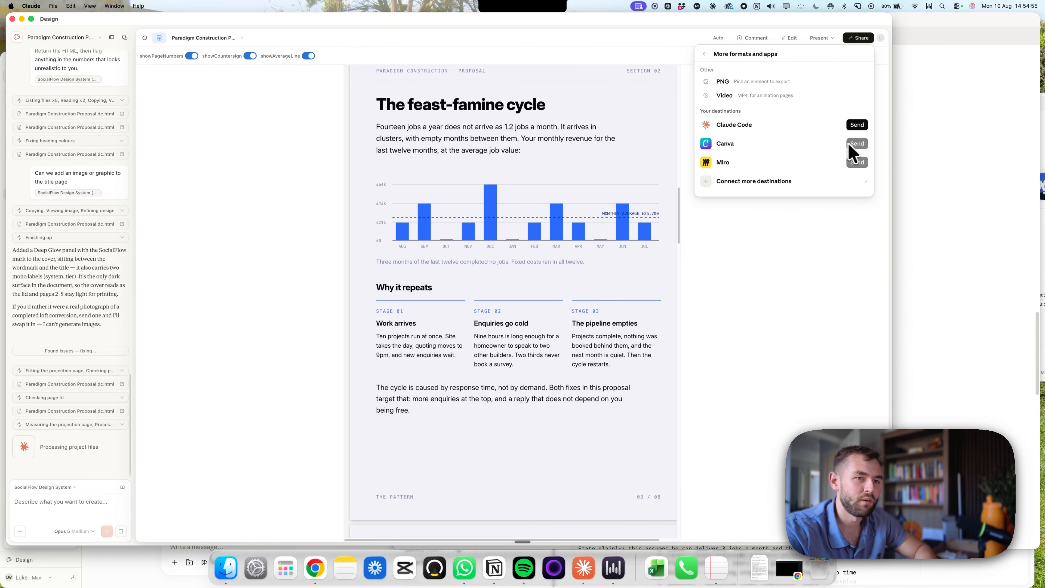
pyautogui.click(768, 310)
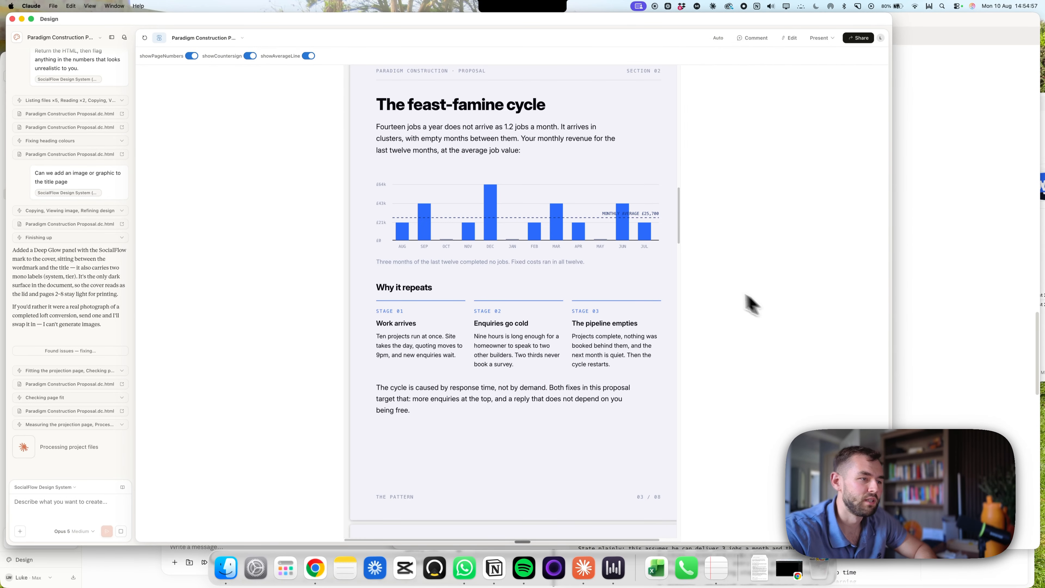
pyautogui.scroll(10, 509, 191)
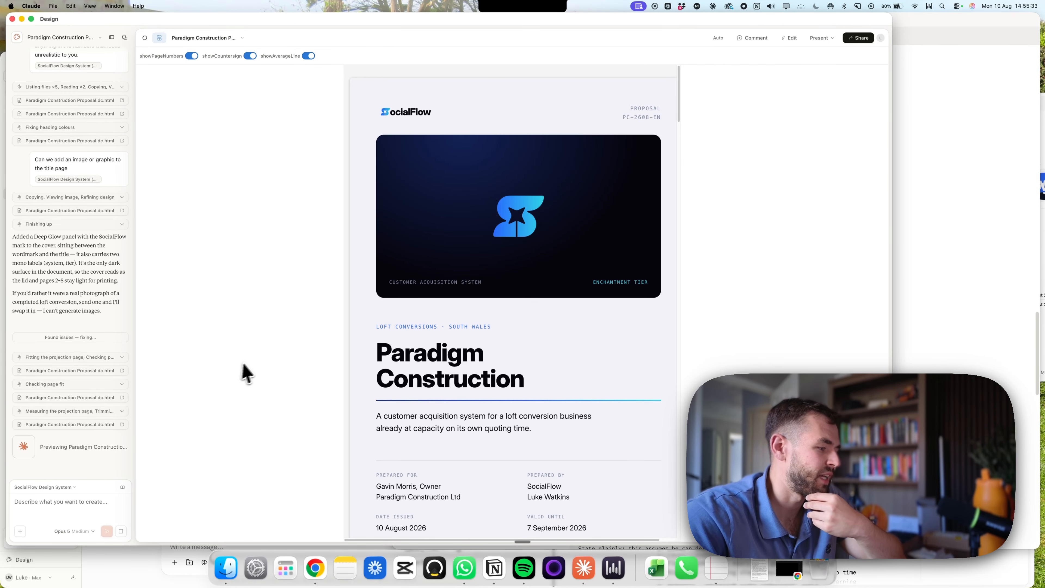
# Open the upgrade plans in the main Claude window and compare the Pro plan's monthly and yearly billing, ending on monthly
pyautogui.click(53, 581)
pyautogui.click(53, 579)
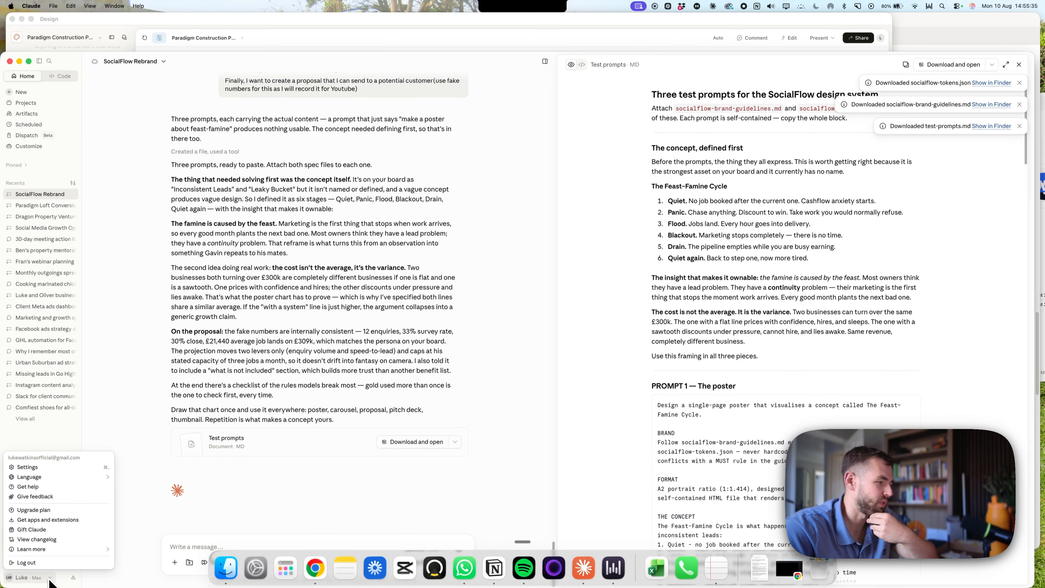
pyautogui.click(59, 513)
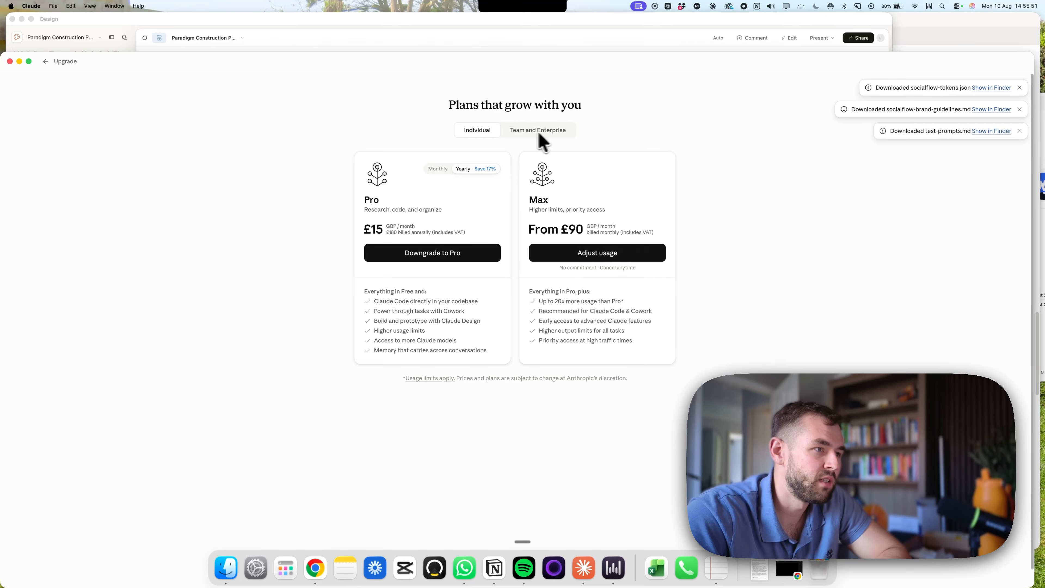
pyautogui.click(439, 168)
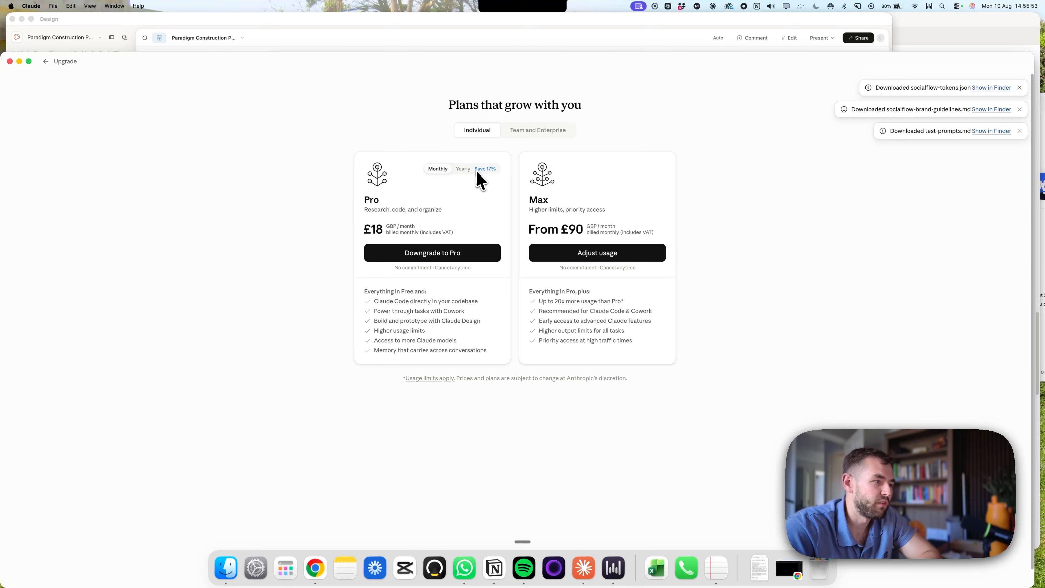
pyautogui.click(477, 171)
pyautogui.click(433, 171)
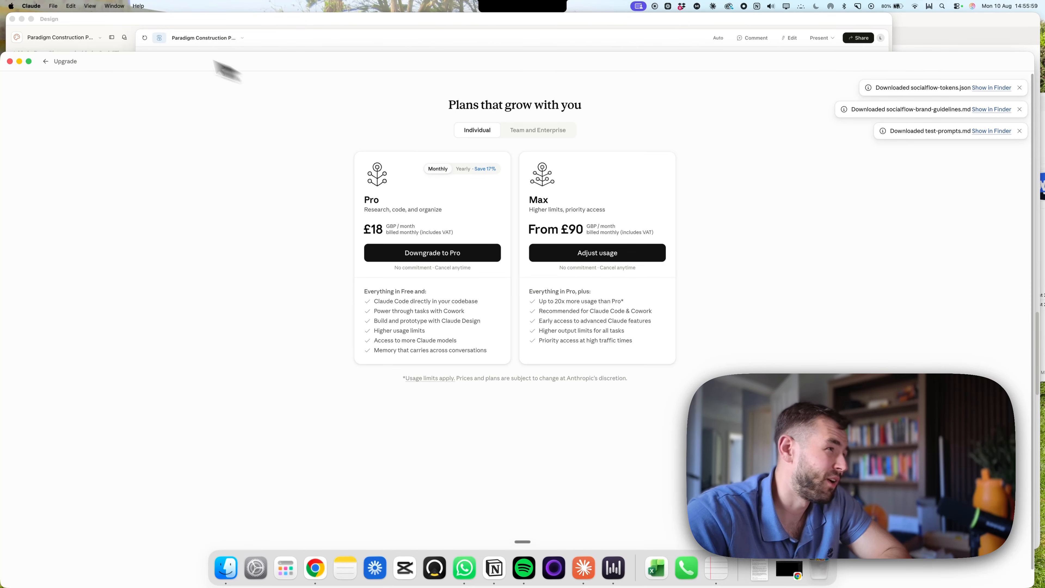
# Switch back to the Design window and recheck the proposal's cover page
pyautogui.click(218, 23)
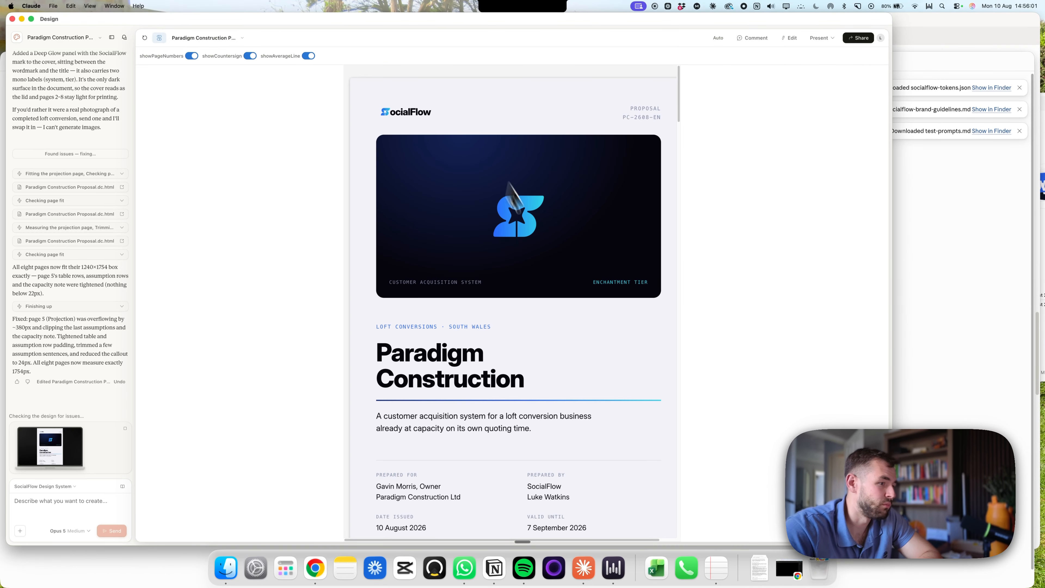
pyautogui.scroll(-5, 473, 247)
pyautogui.scroll(5, 416, 284)
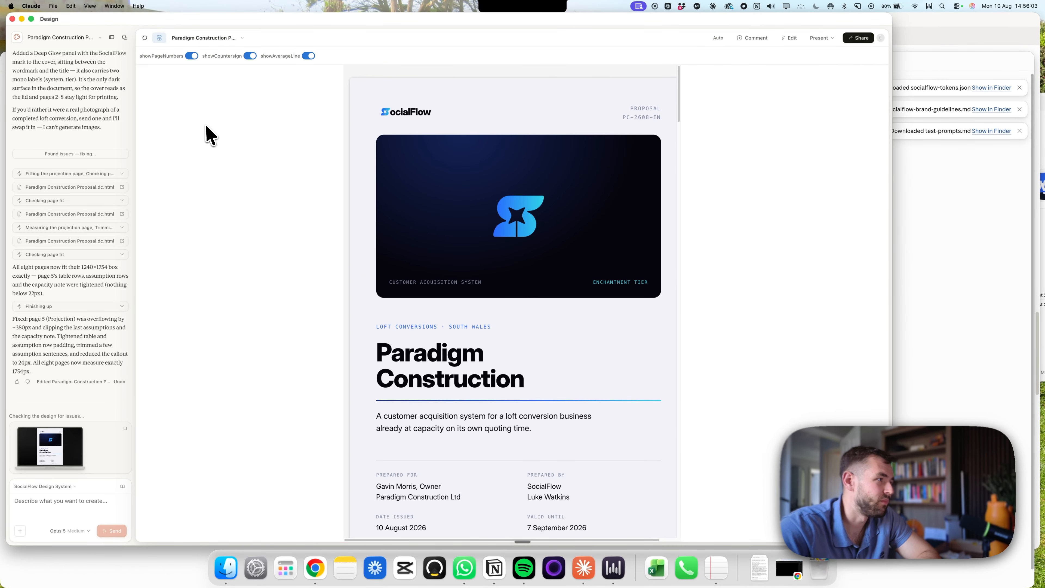